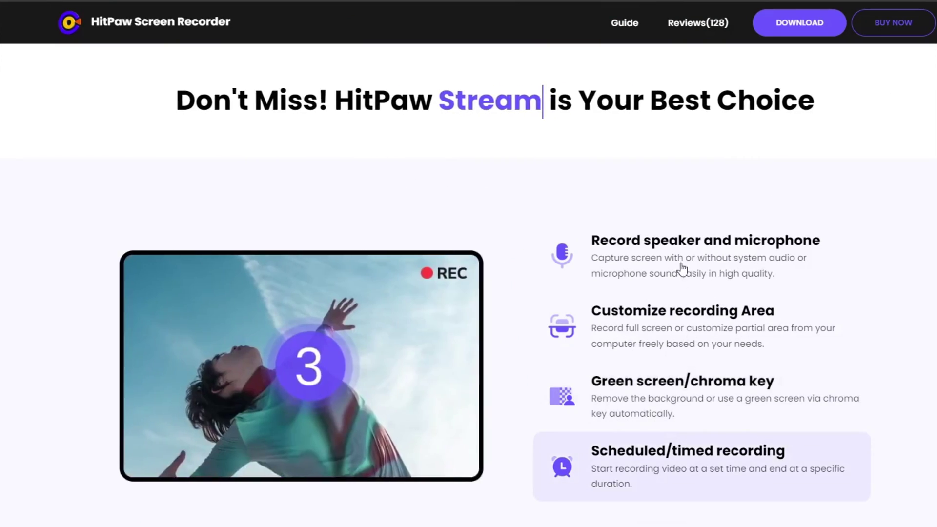
# Scroll through the HitPaw feature sections and select the 'GPU Acceleration' label.
pyautogui.scroll(-3, 632, 379)
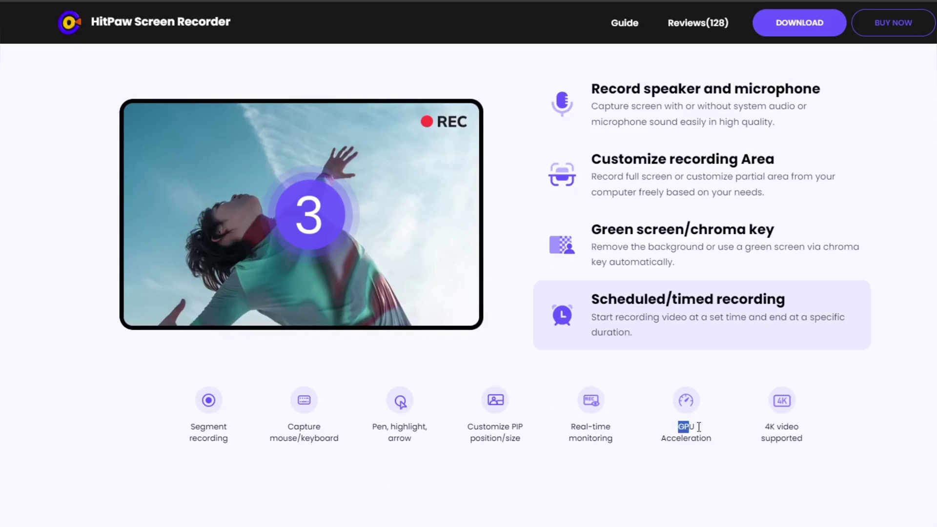
pyautogui.moveTo(712, 431); pyautogui.dragTo(731, 443)
pyautogui.scroll(-8, 700, 387)
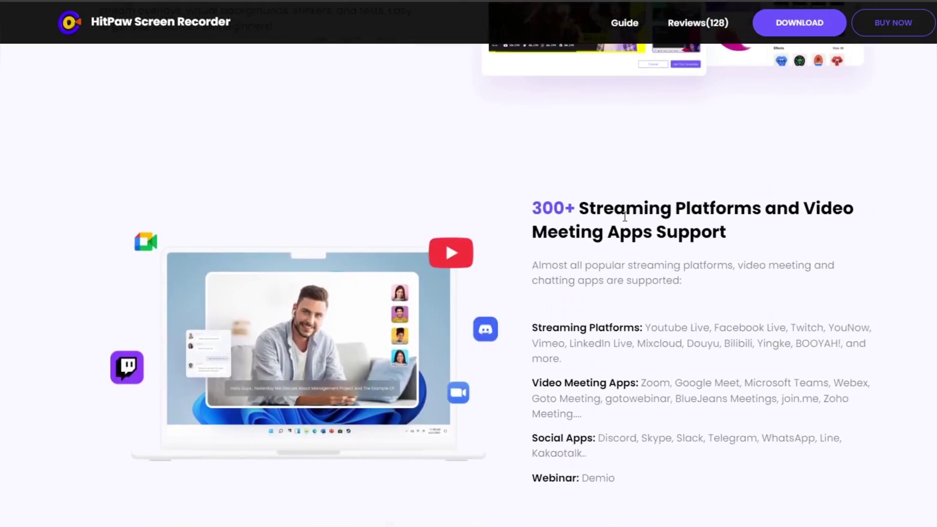
pyautogui.scroll(-3, 624, 216)
pyautogui.scroll(2, 624, 217)
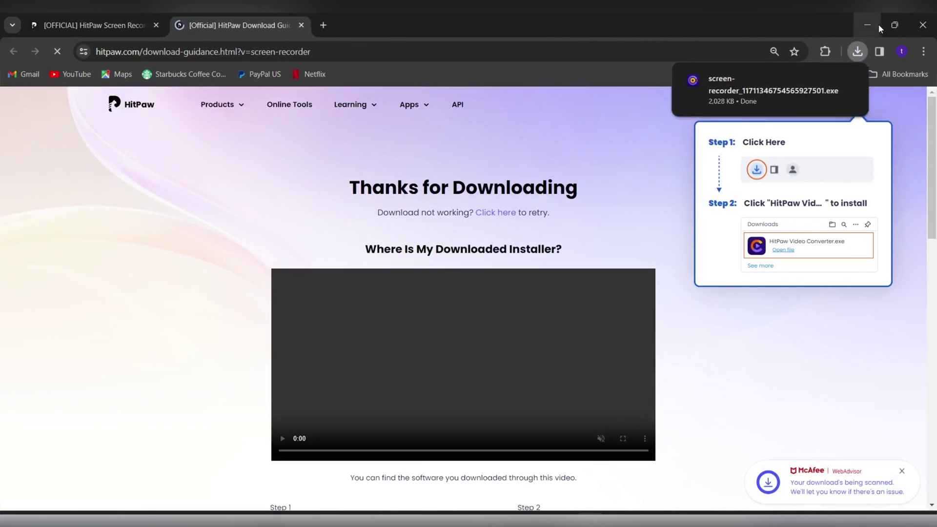
# Launch the installed recorder, move its window right, and browse the Device options and History.
pyautogui.click(752, 98)
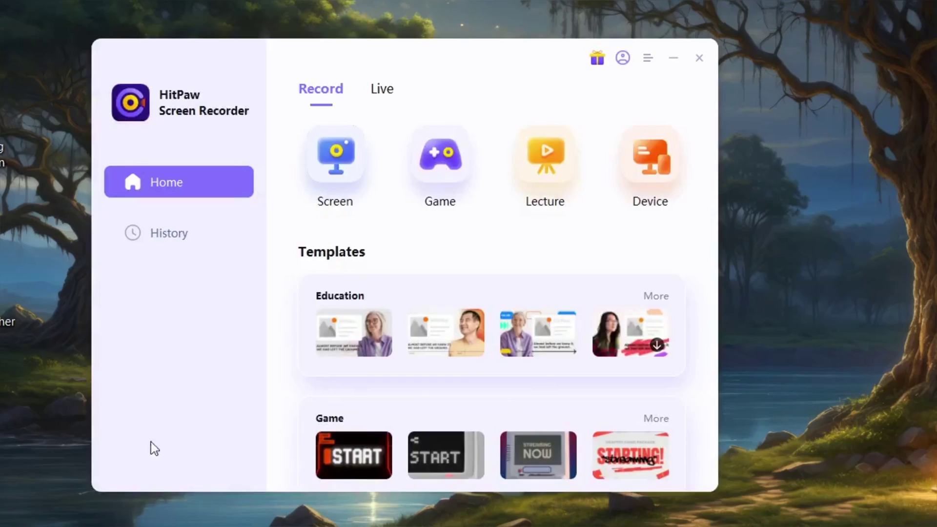
pyautogui.moveTo(430, 50); pyautogui.dragTo(488, 46)
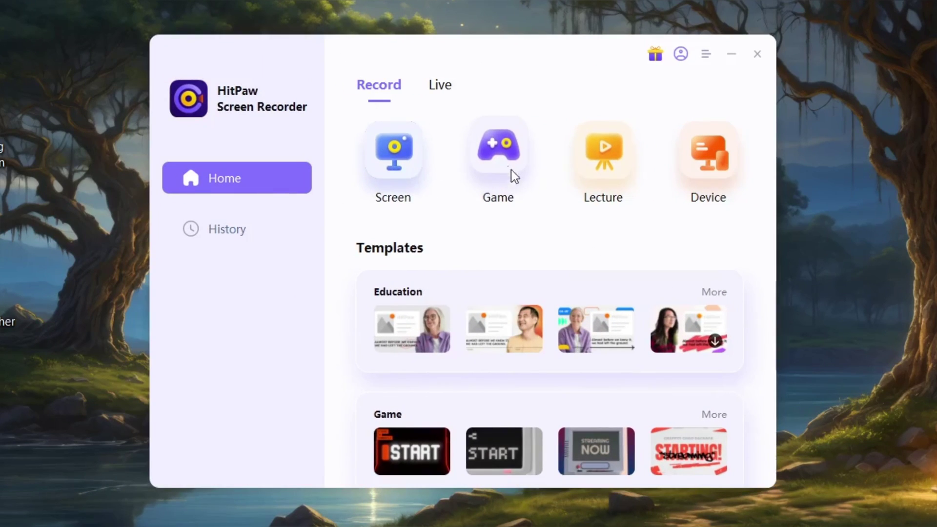
pyautogui.click(708, 154)
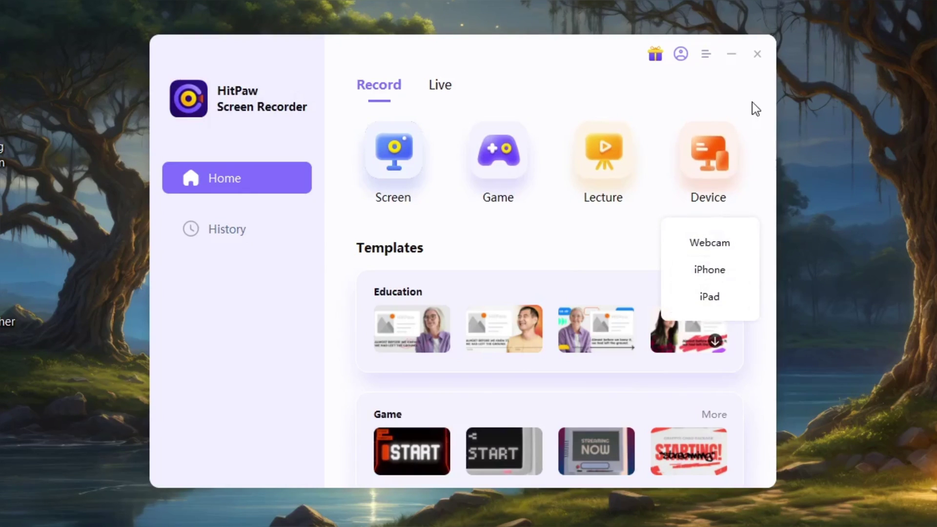
pyautogui.scroll(-1, 541, 371)
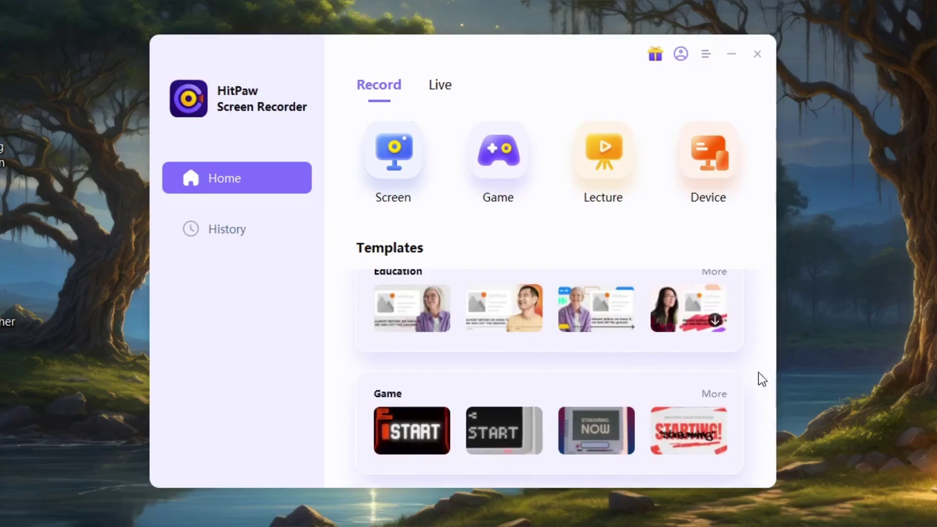
pyautogui.click(227, 229)
pyautogui.click(225, 178)
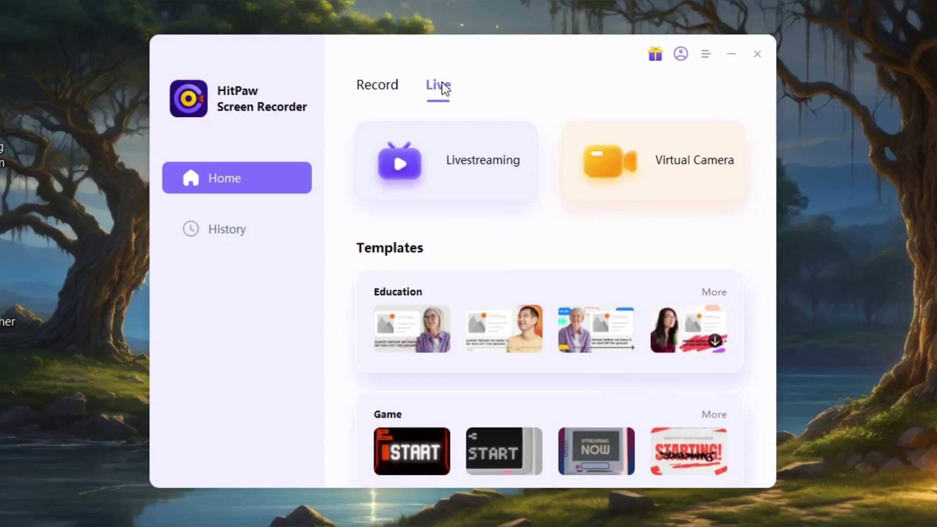
# In the livestreaming studio, preview a Game template and apply it to the scene.
pyautogui.click(380, 160)
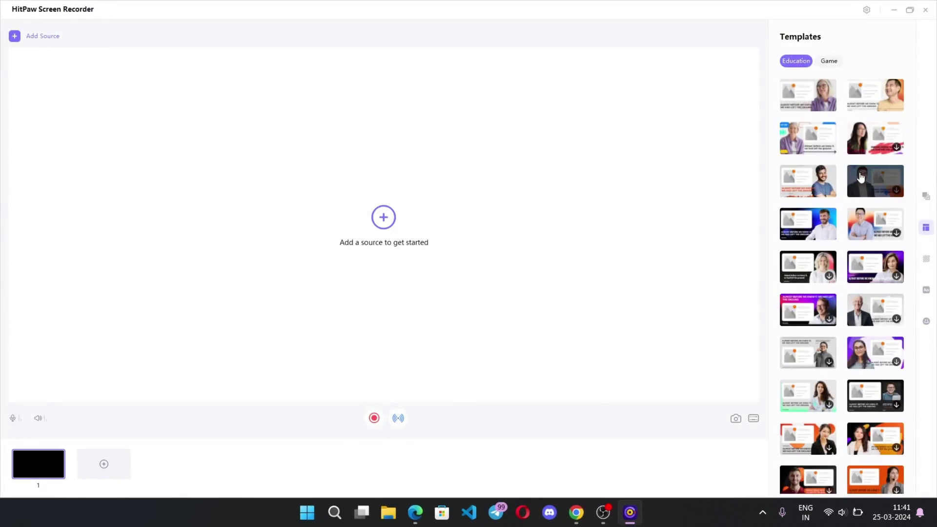
pyautogui.scroll(-12, 861, 202)
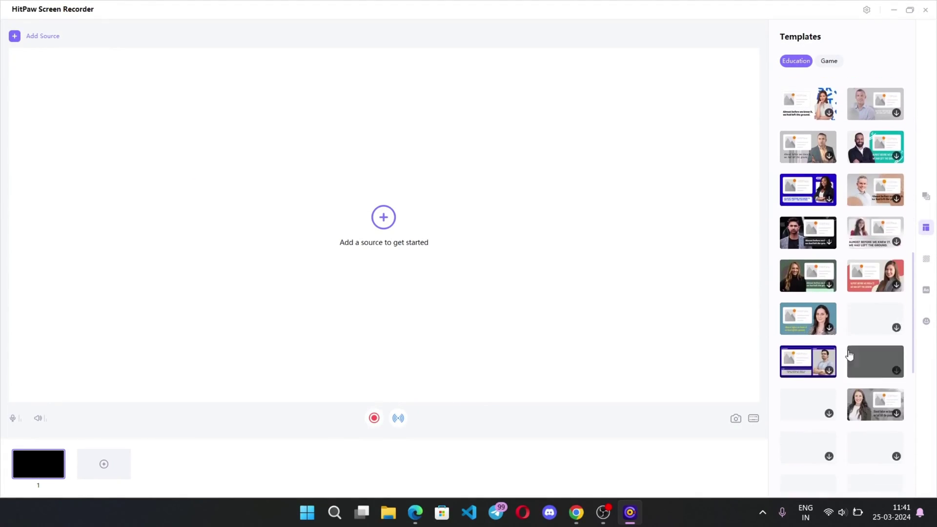
pyautogui.scroll(3, 840, 342)
pyautogui.click(829, 60)
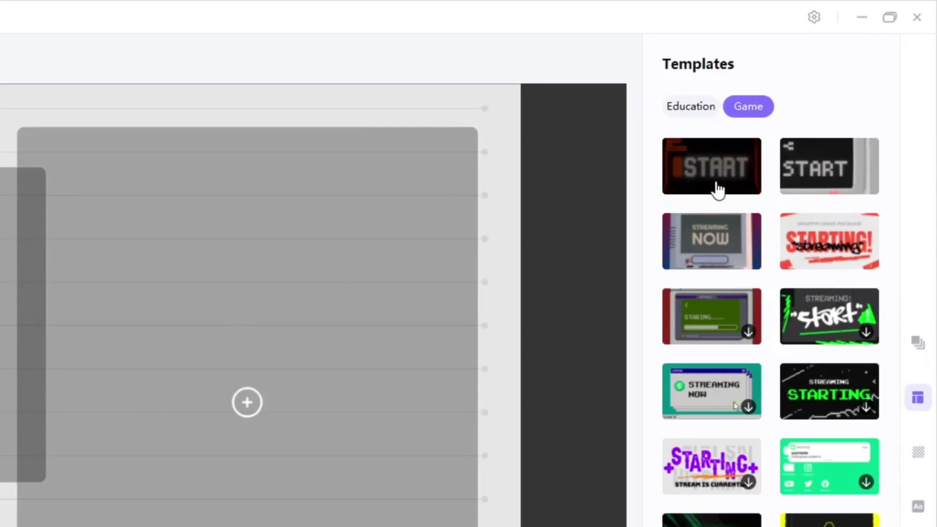
pyautogui.click(717, 187)
pyautogui.click(658, 339)
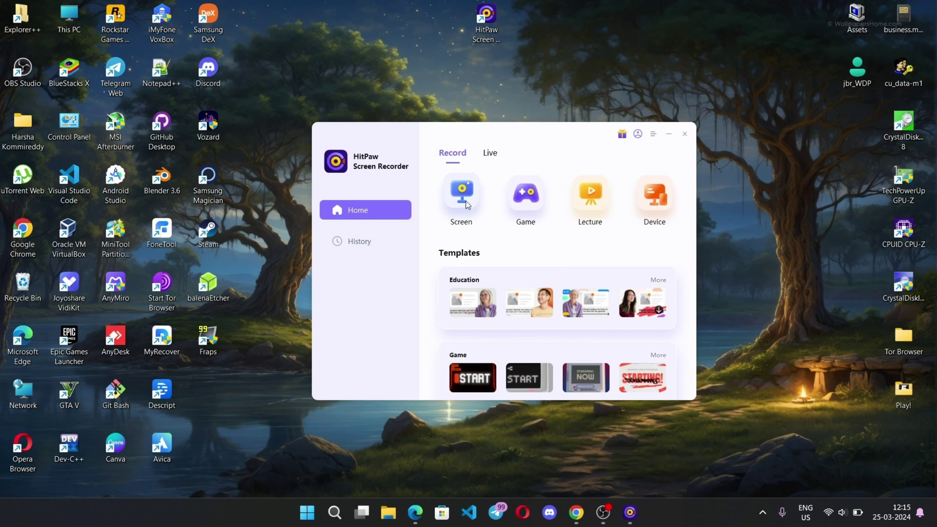
# Mark a 1146 x 883 capture area and add a webcam overlay, checking its 1920*1080, 30 fps settings.
pyautogui.click(464, 196)
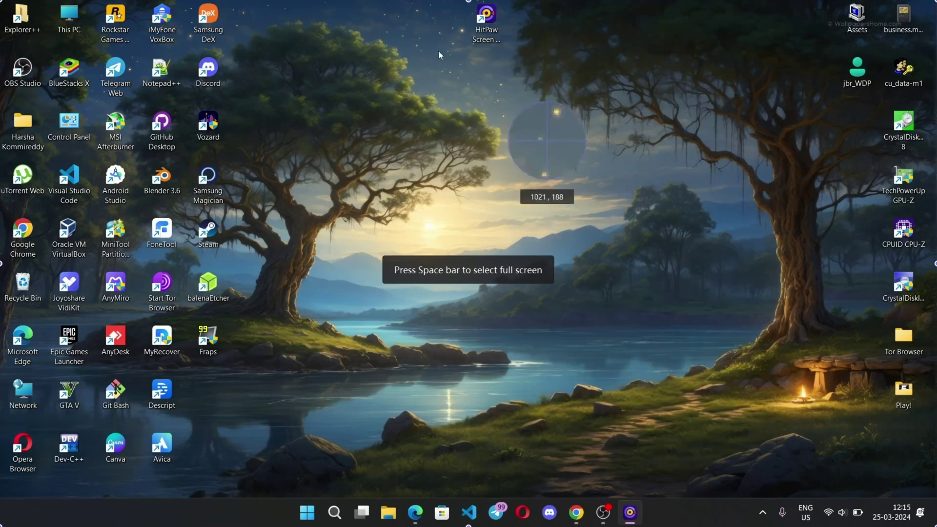
pyautogui.moveTo(255, 40); pyautogui.dragTo(815, 471)
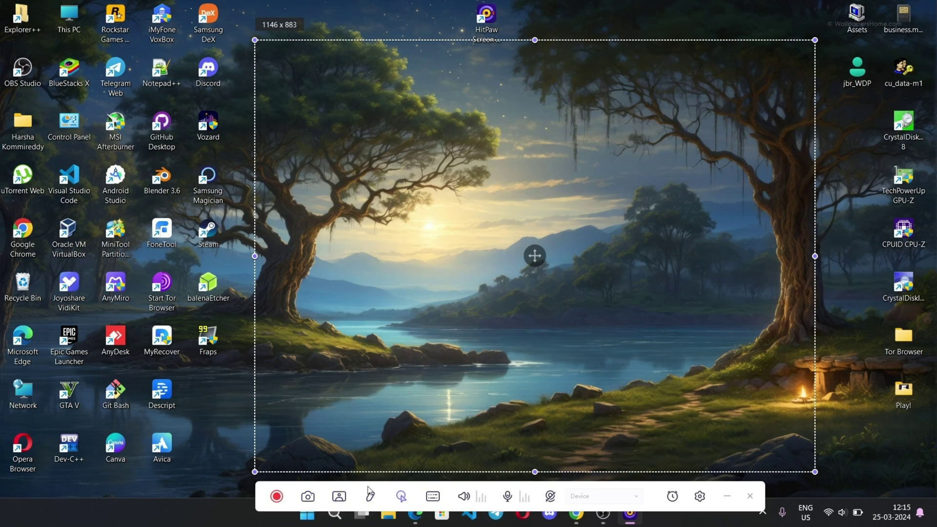
pyautogui.click(339, 497)
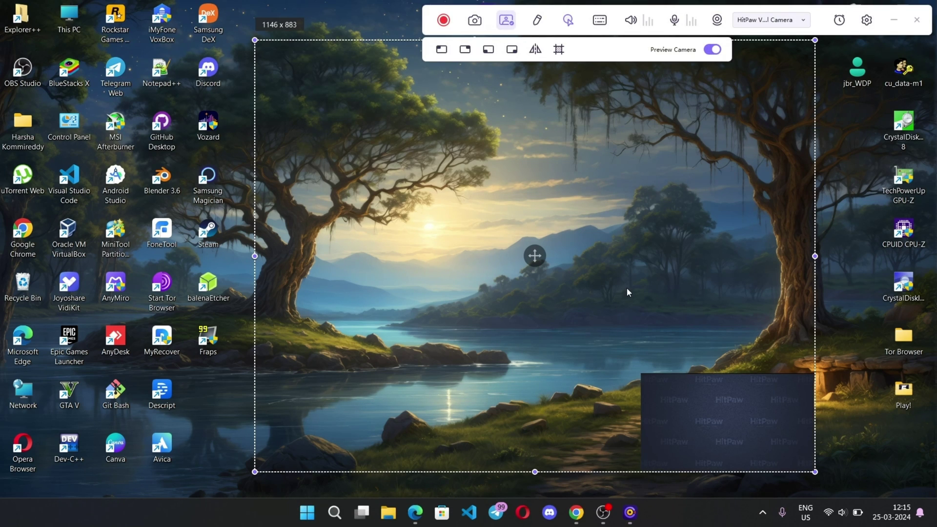
pyautogui.moveTo(716, 402); pyautogui.dragTo(539, 396)
pyautogui.click(501, 354)
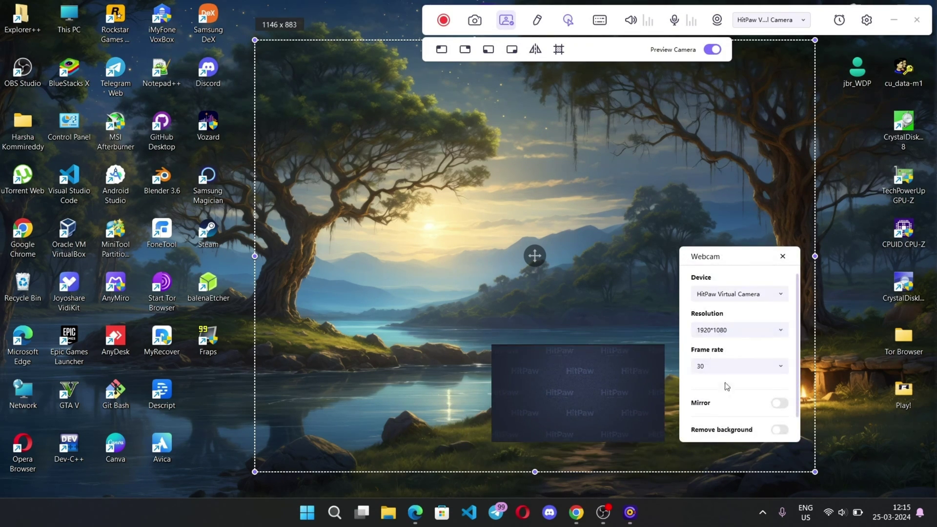
pyautogui.scroll(-1, 723, 299)
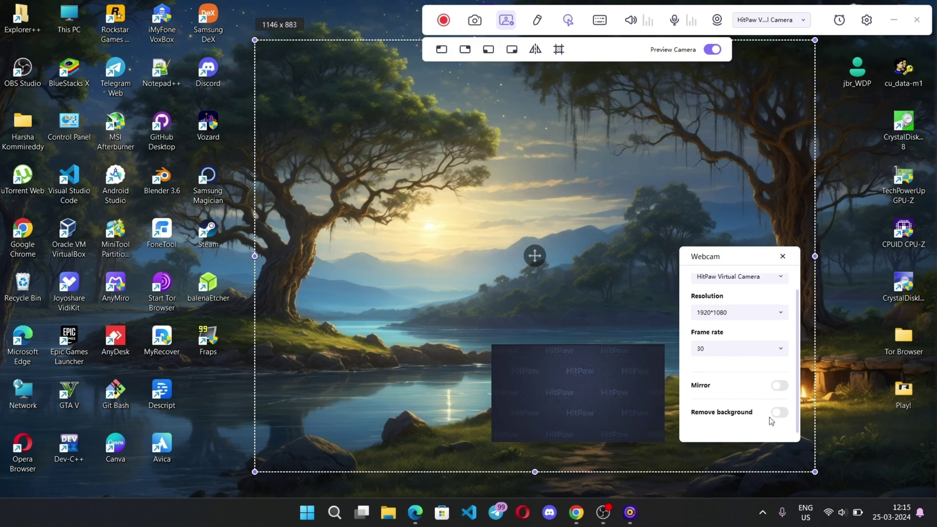
# Turn the webcam overlay off and draw two orange pen strokes on the capture area.
pyautogui.click(781, 414)
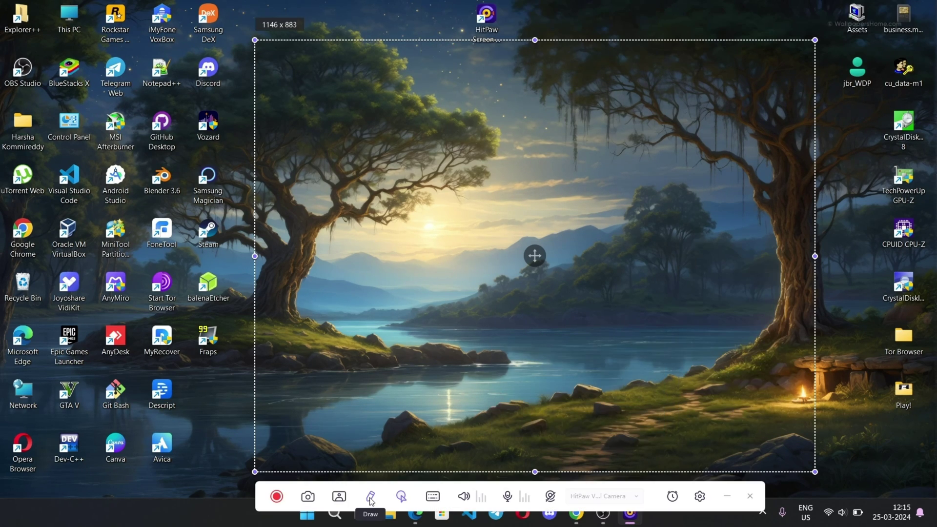
pyautogui.click(371, 498)
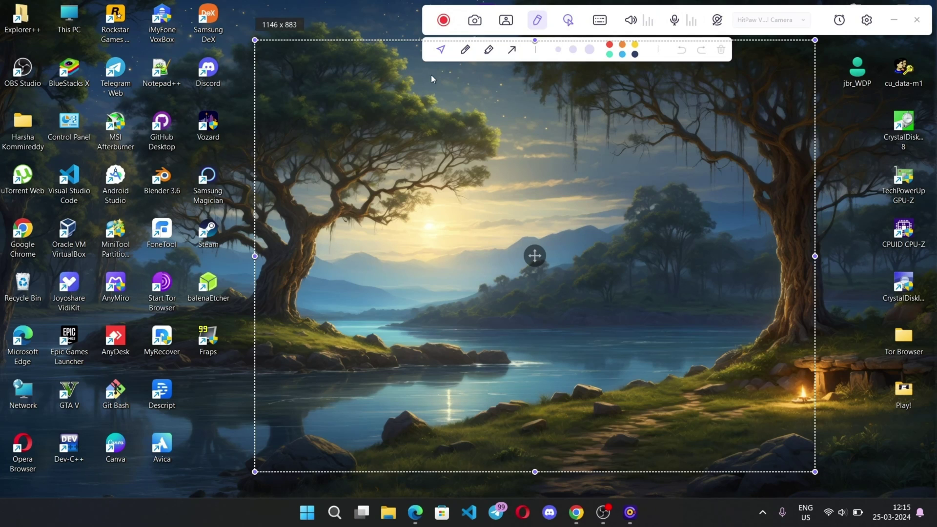
pyautogui.click(463, 52)
pyautogui.moveTo(506, 201); pyautogui.dragTo(486, 235)
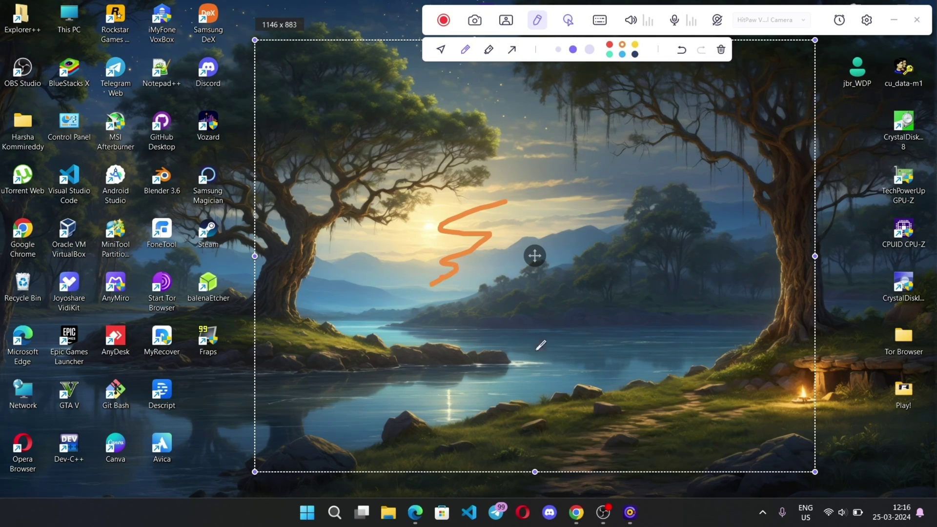
pyautogui.moveTo(561, 343); pyautogui.dragTo(705, 373)
# Add two orange highlighter strokes, then clear all the annotations.
pyautogui.click(488, 49)
pyautogui.moveTo(572, 254); pyautogui.dragTo(616, 304)
pyautogui.moveTo(676, 269); pyautogui.dragTo(635, 318)
pyautogui.click(720, 50)
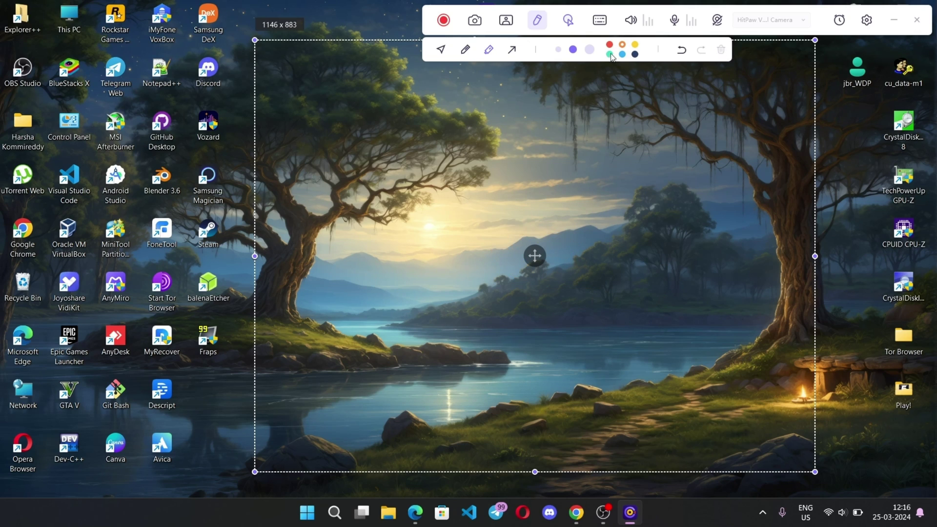
pyautogui.click(511, 49)
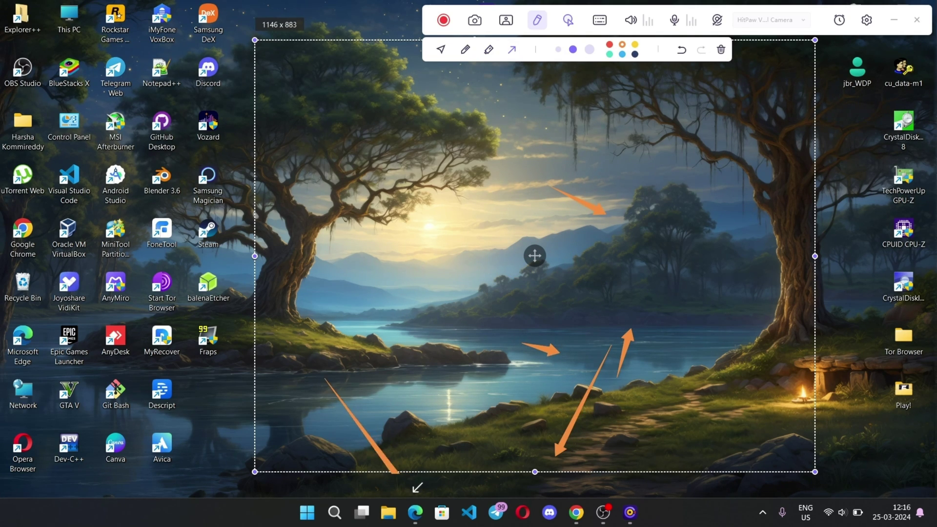
# Turn on on-screen keystroke display in the Effect settings.
pyautogui.click(569, 22)
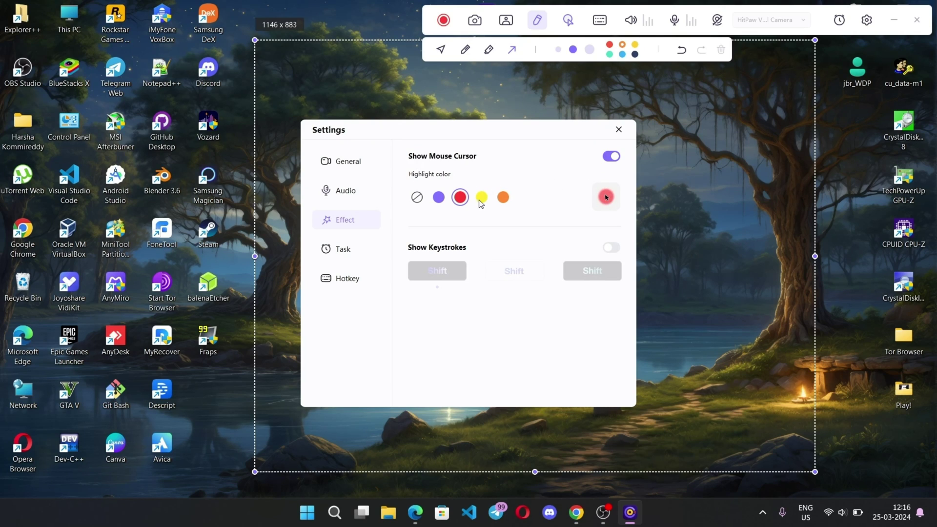
pyautogui.click(611, 248)
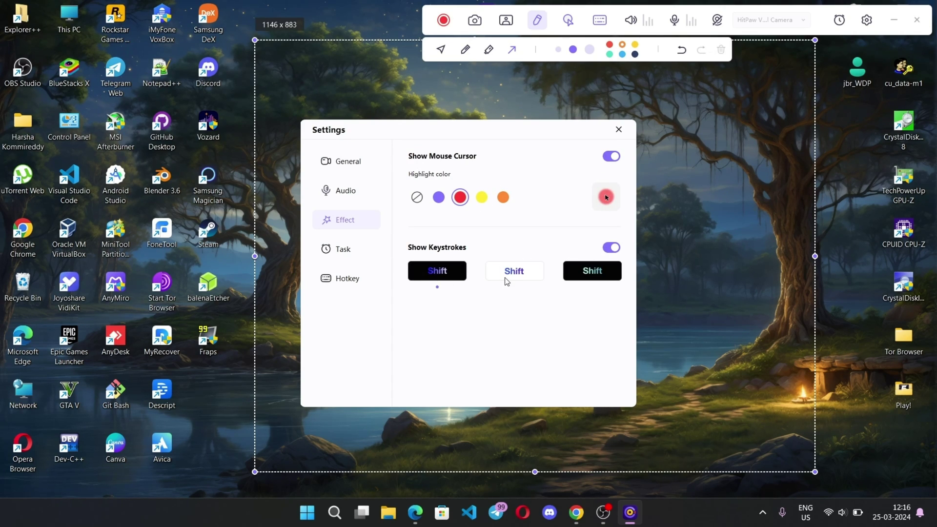
pyautogui.click(619, 129)
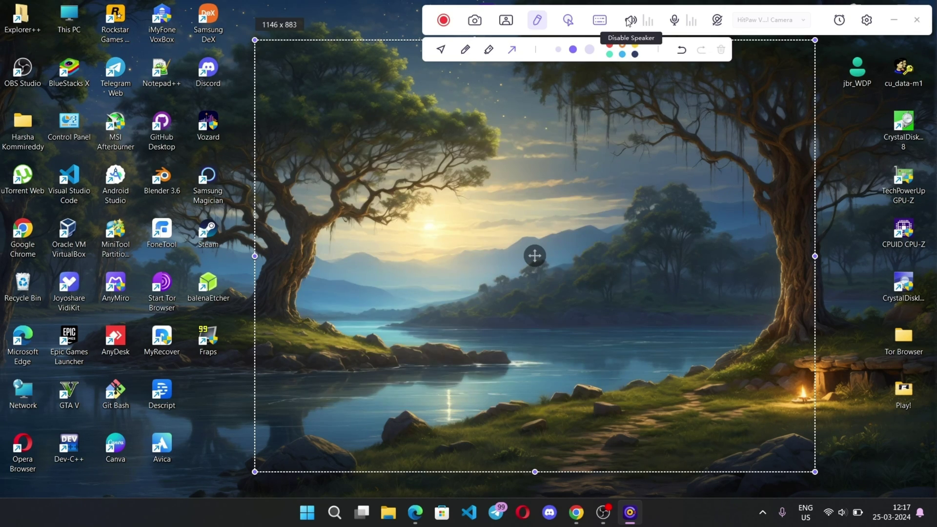
# Enable speaker audio, leave drawing mode, and set the frame rate to 60fps.
pyautogui.click(630, 28)
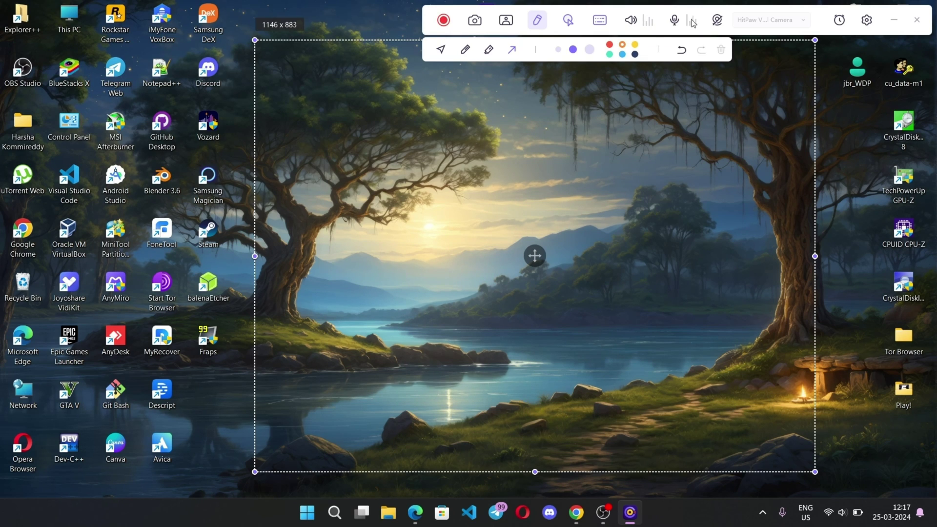
pyautogui.click(718, 21)
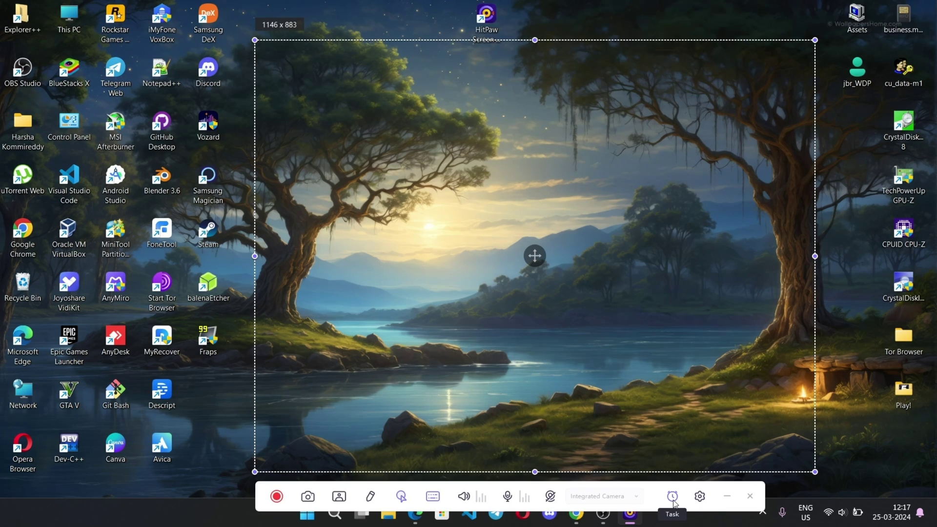
pyautogui.click(699, 496)
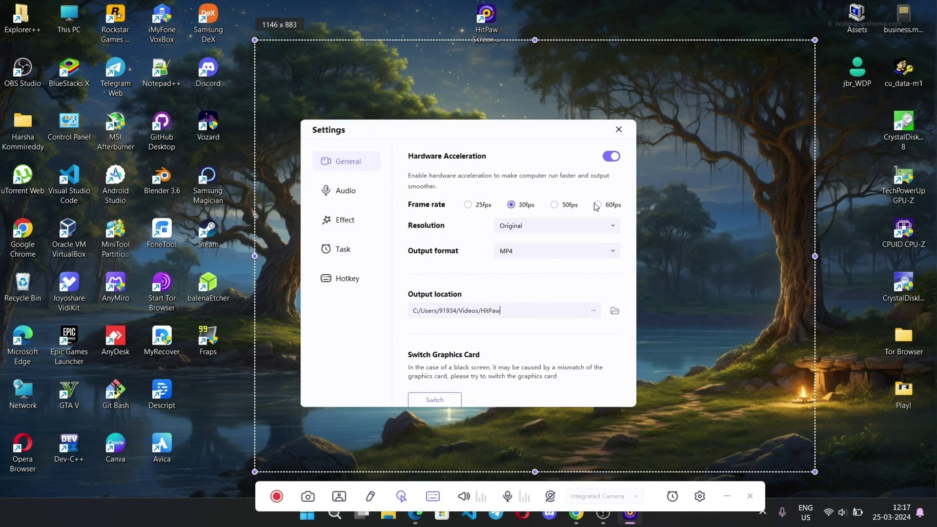
pyautogui.scroll(-2, 476, 373)
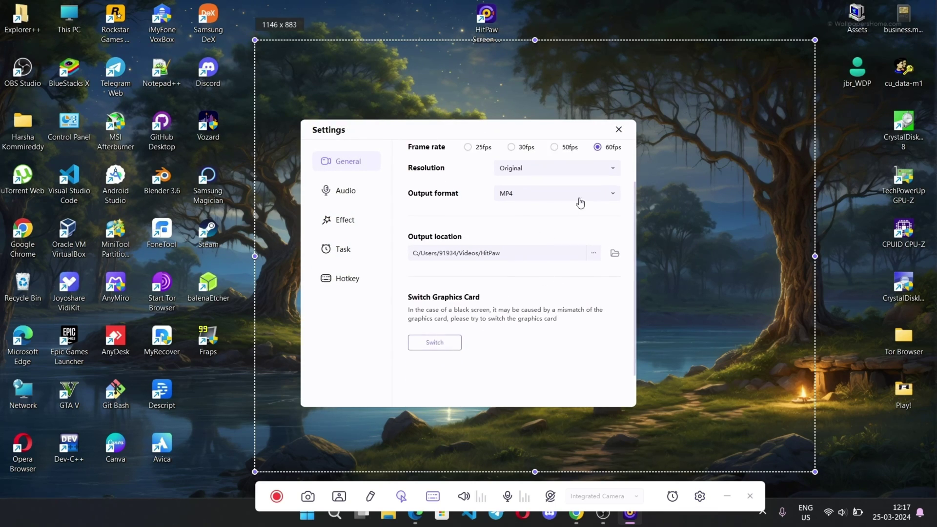
# Start recording the region with Alt+R and screenshot the desktop.
pyautogui.click(618, 130)
pyautogui.hotkey('alt', 'r')
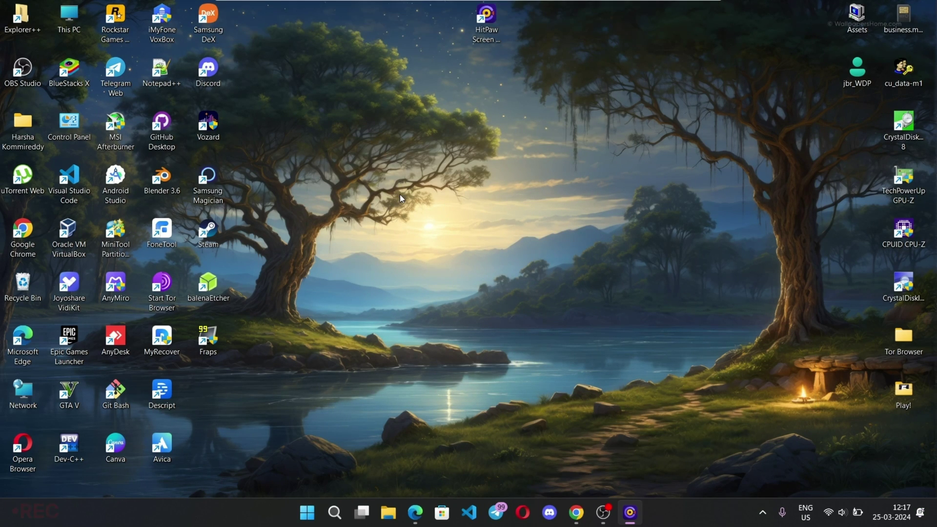
pyautogui.moveTo(328, 23)
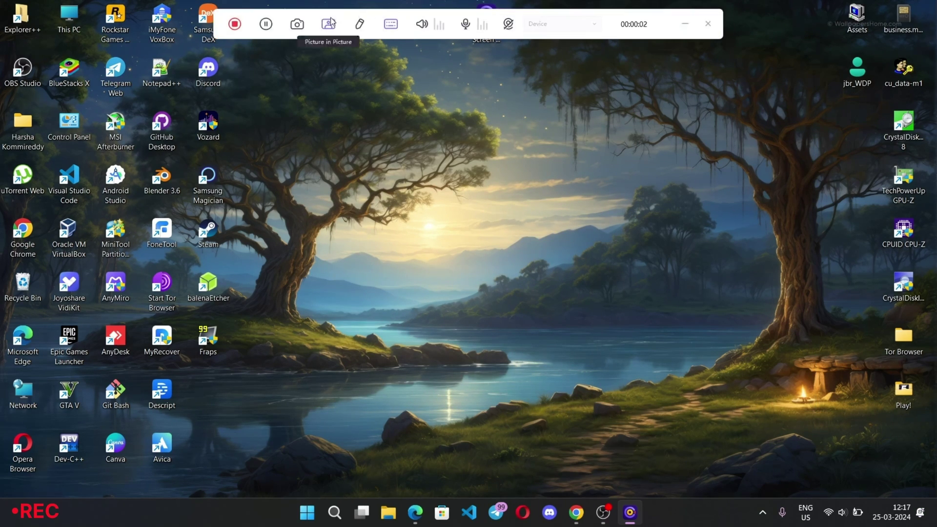
pyautogui.click(298, 28)
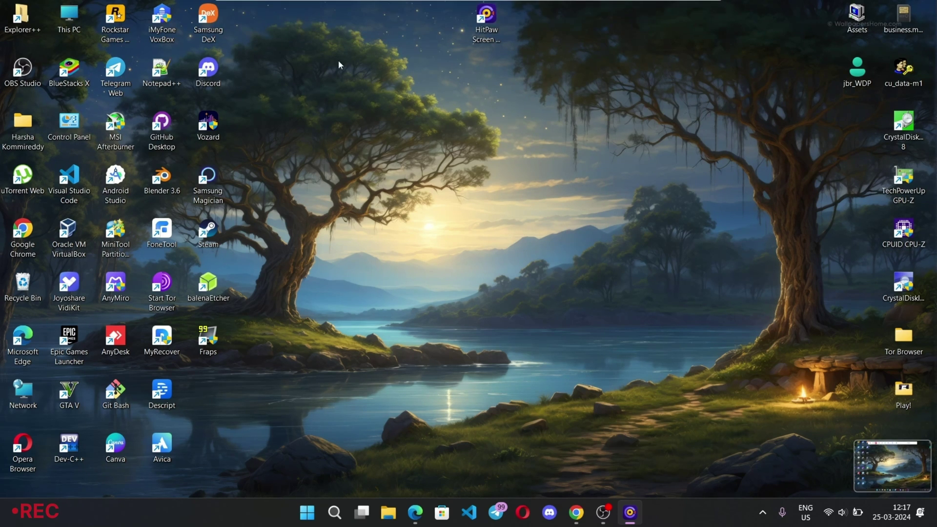
# Open This PC and the Start menu, taking a screenshot of each.
pyautogui.doubleClick(70, 22)
pyautogui.moveTo(272, 30)
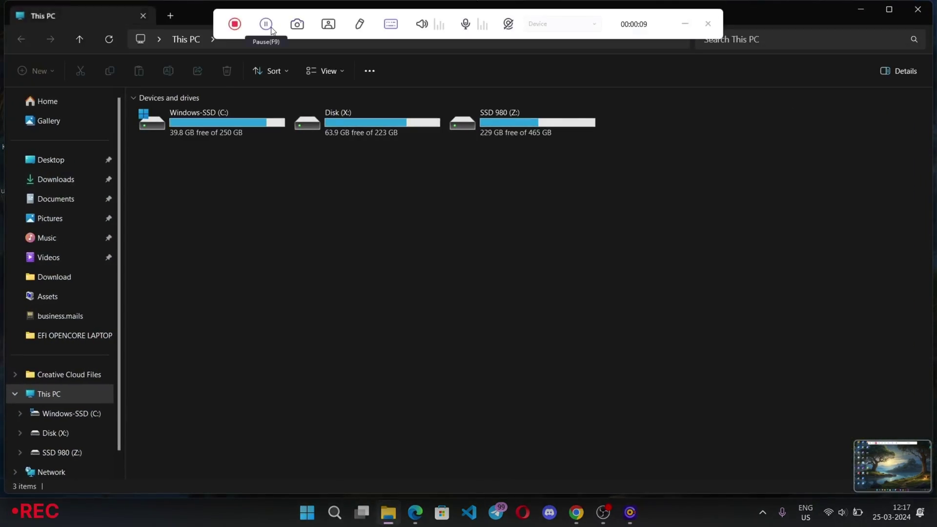
pyautogui.click(299, 23)
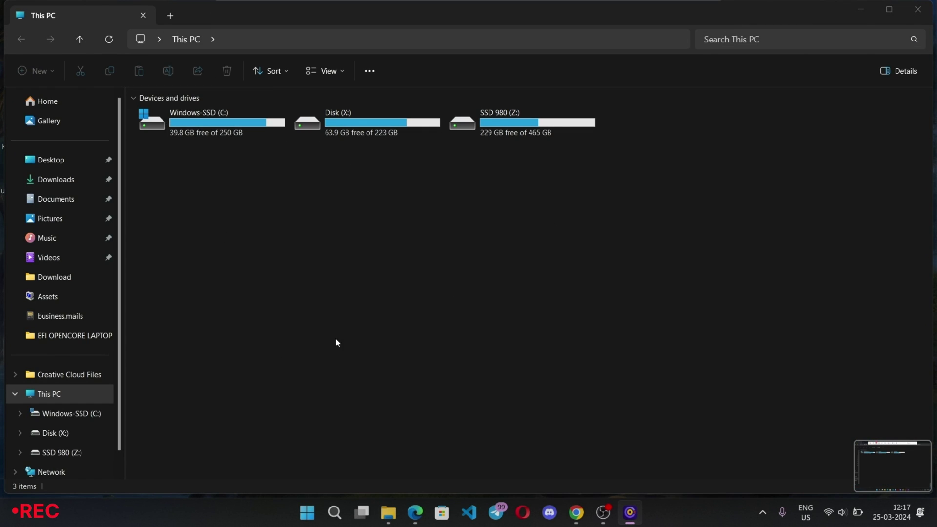
pyautogui.click(307, 513)
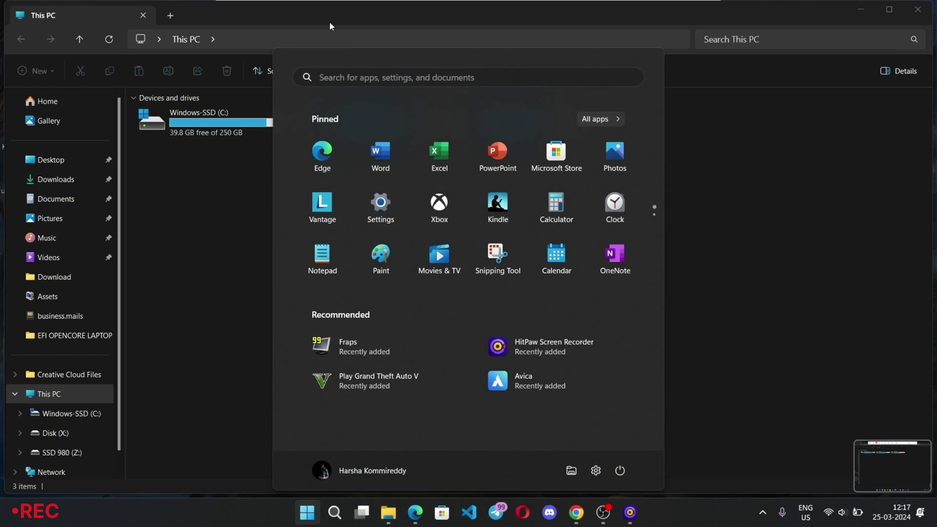
pyautogui.click(306, 29)
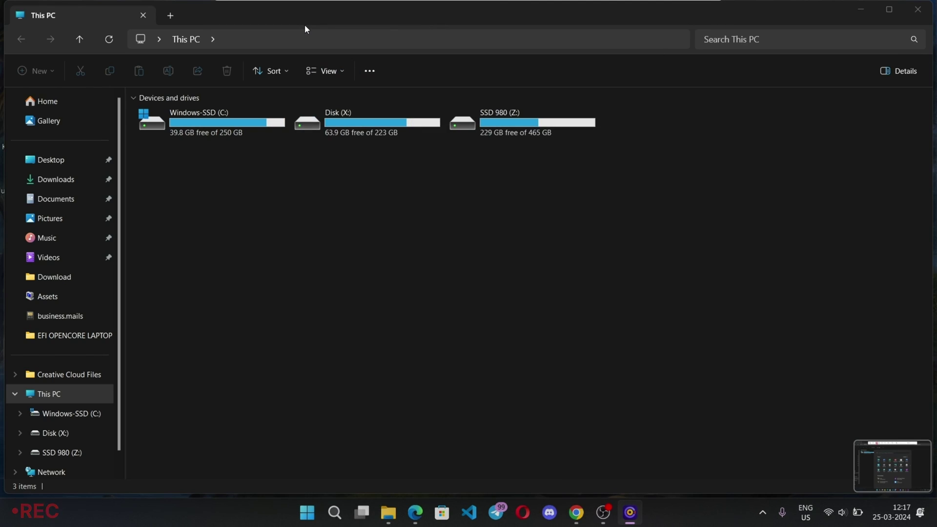
# Play the saved recording full screen, hiding the webcam overlay and skipping to 00:00:35.
pyautogui.moveTo(914, 459)
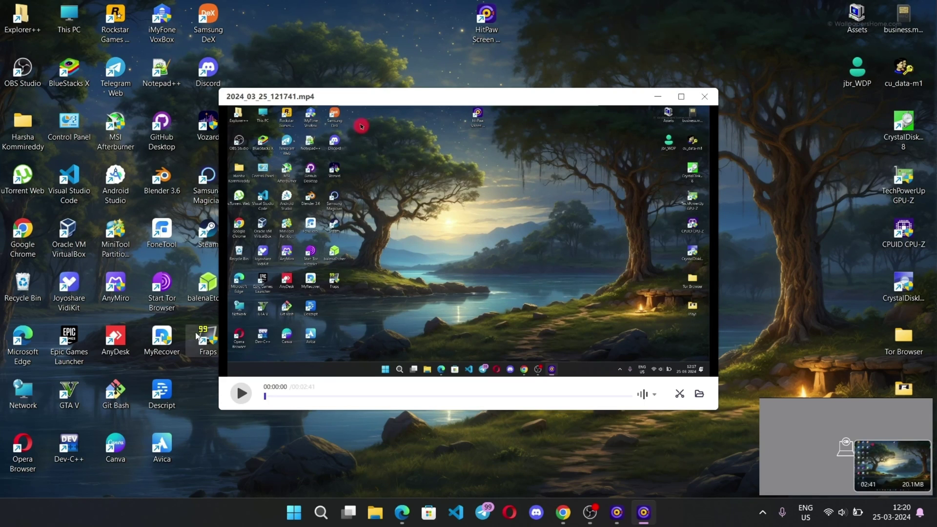
pyautogui.click(241, 393)
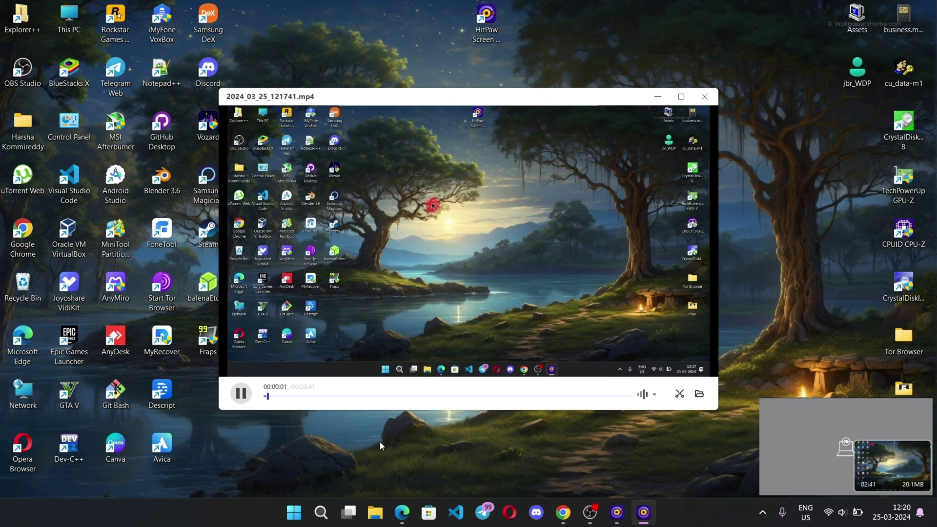
pyautogui.click(681, 96)
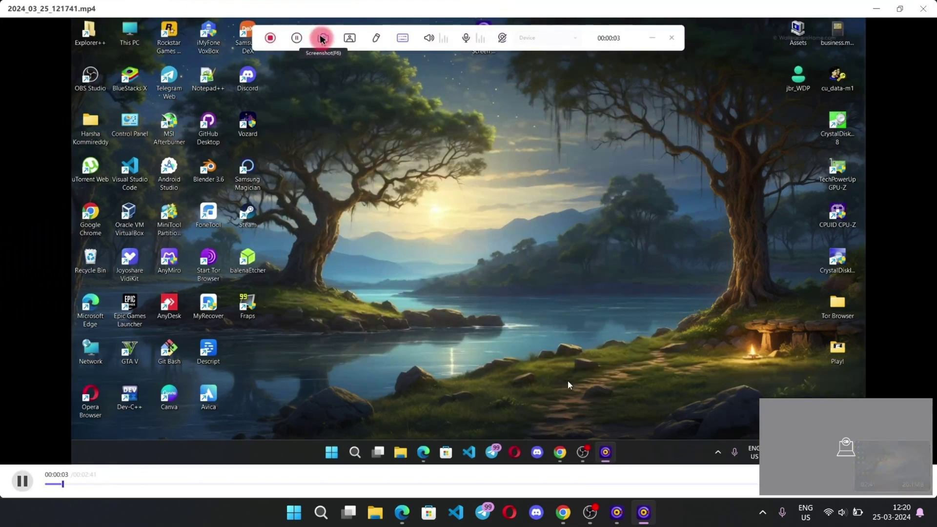
pyautogui.moveTo(772, 442)
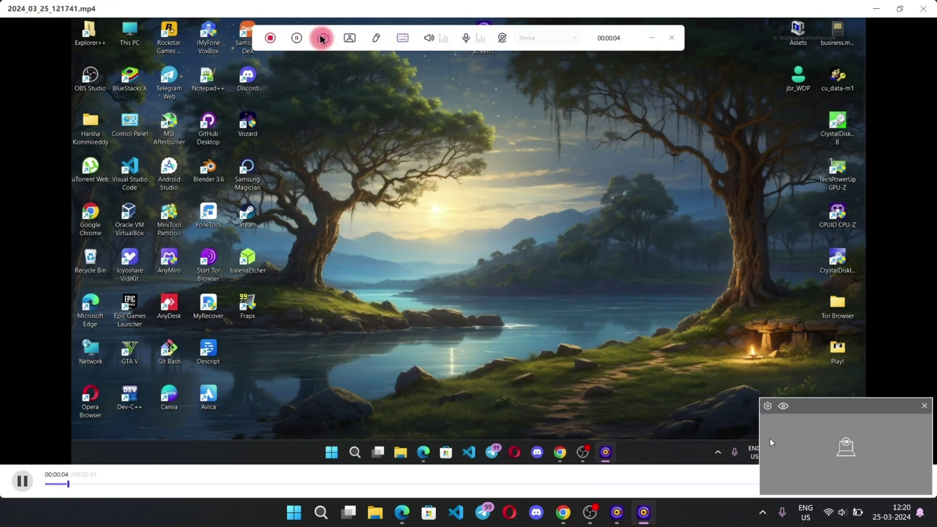
pyautogui.click(922, 407)
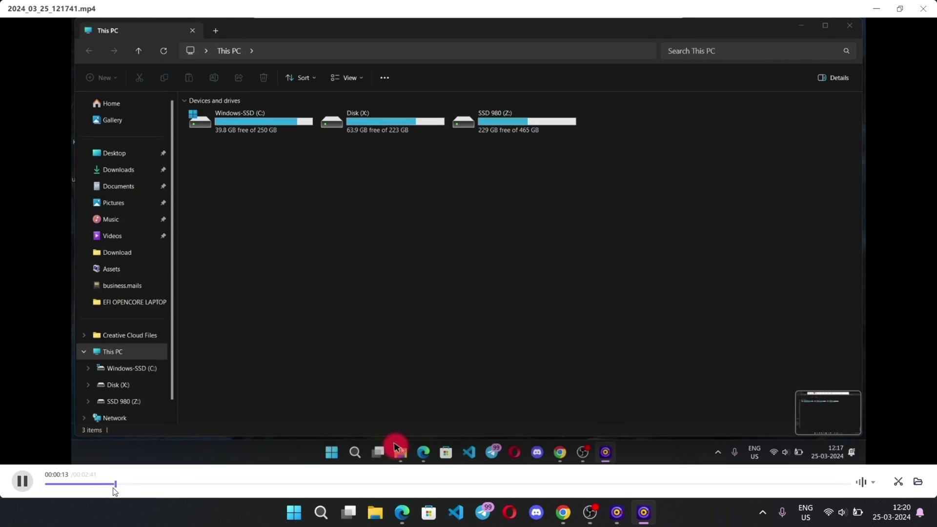
pyautogui.moveTo(114, 484); pyautogui.dragTo(355, 485)
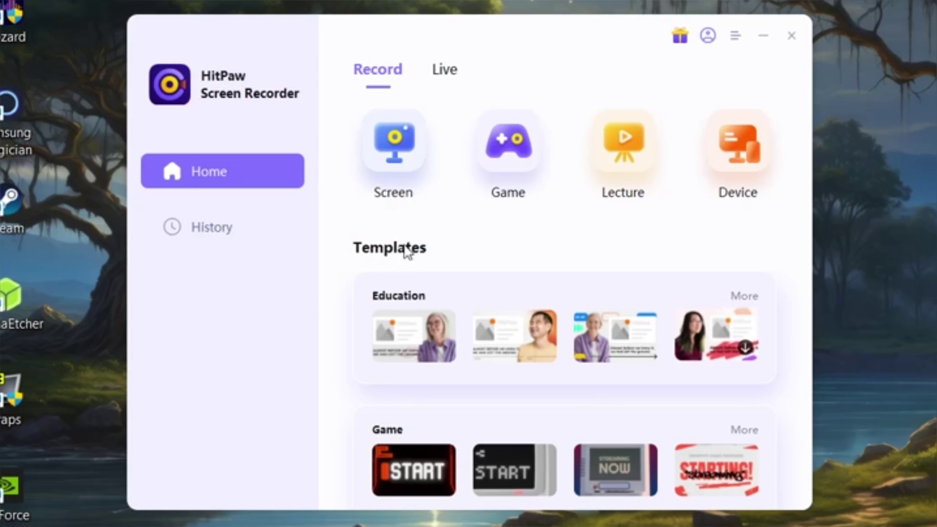
# Switch to Game mode and select the Stray-Win64-Shipping.exe window as the capture source.
pyautogui.click(476, 144)
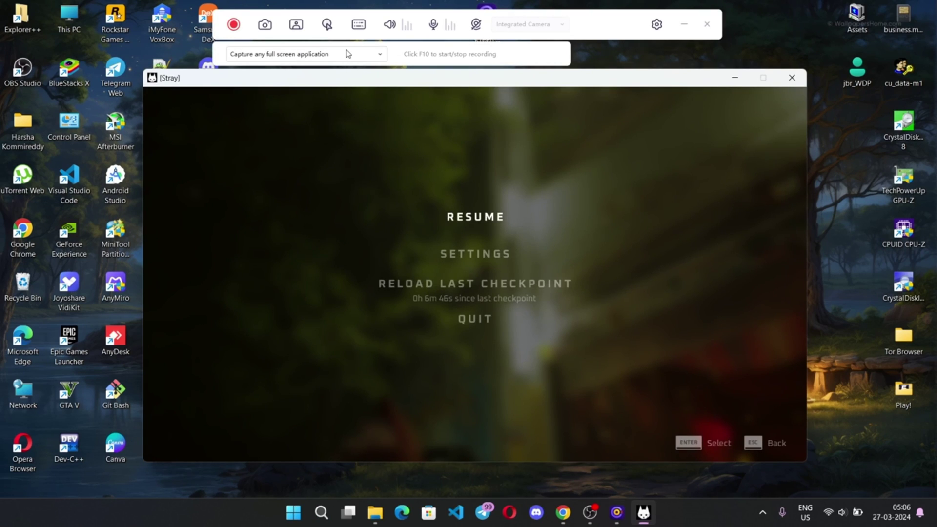
pyautogui.click(348, 54)
pyautogui.click(295, 135)
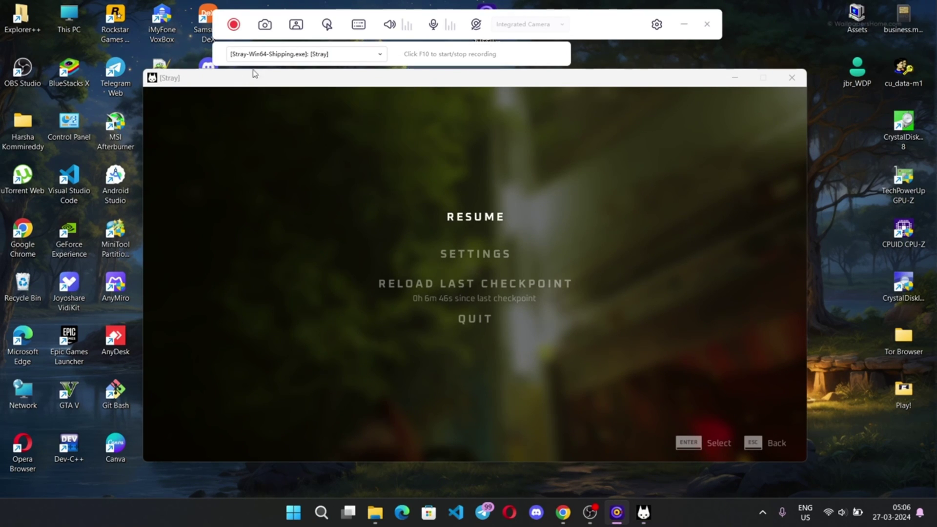
# Take a game screenshot and briefly toggle the webcam preview on and off.
pyautogui.click(265, 29)
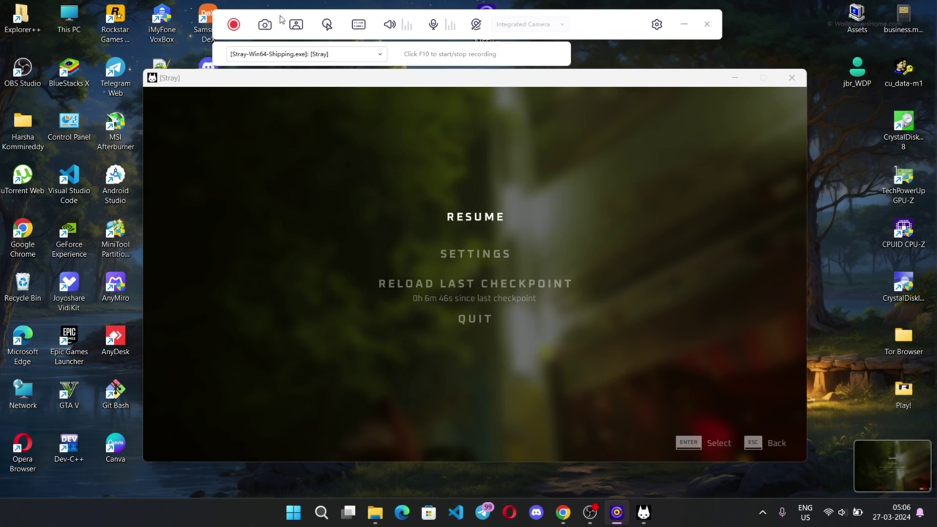
pyautogui.click(296, 24)
pyautogui.moveTo(750, 418); pyautogui.dragTo(696, 425)
pyautogui.click(296, 25)
# Enable Show Mouse Cursor with its red highlight in the Effect settings.
pyautogui.click(323, 26)
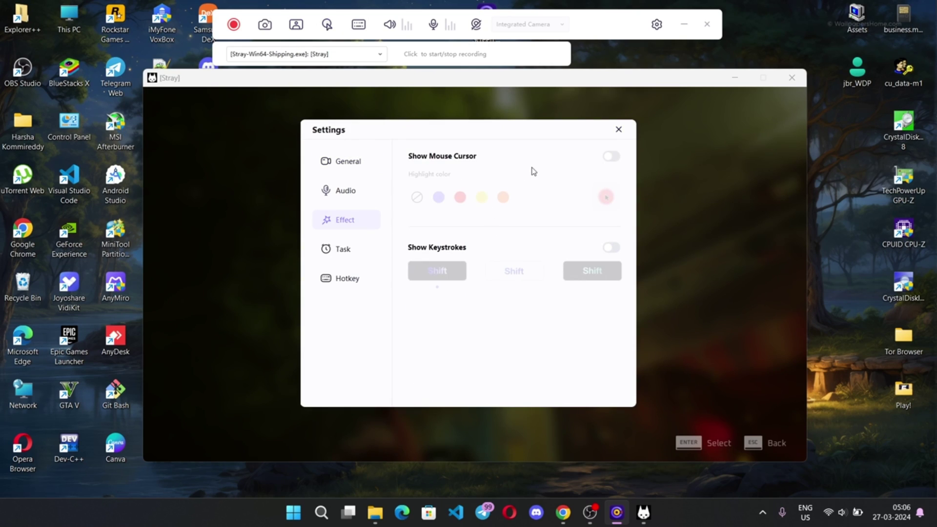
pyautogui.click(611, 157)
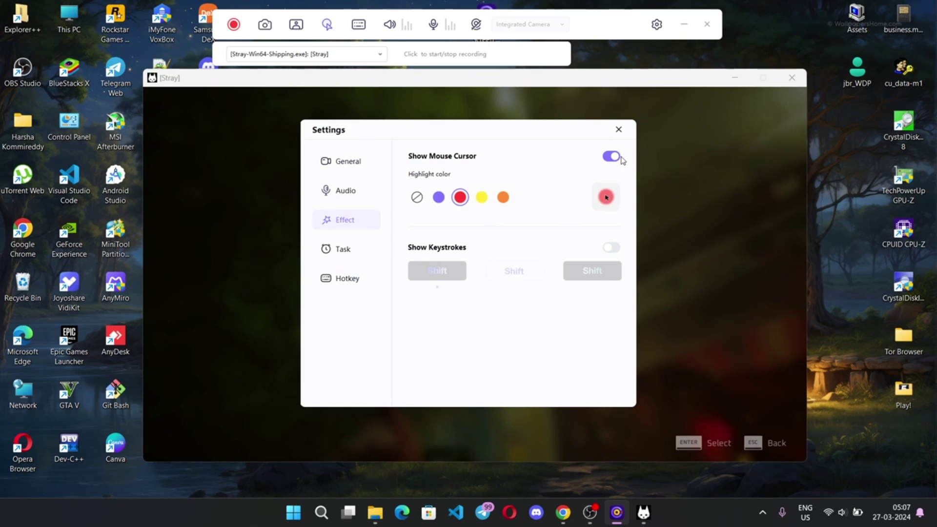
pyautogui.click(619, 129)
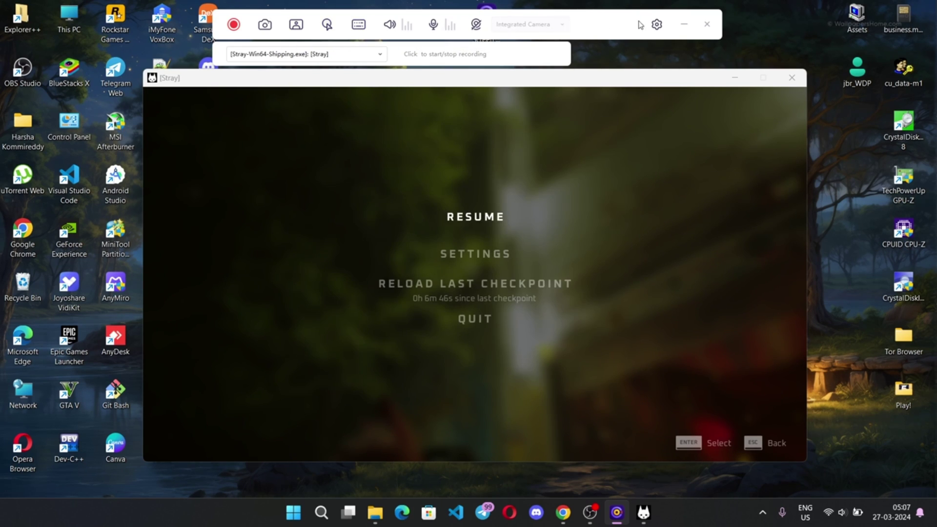
# Review the General resolution options and keep the output format as MP4.
pyautogui.click(656, 25)
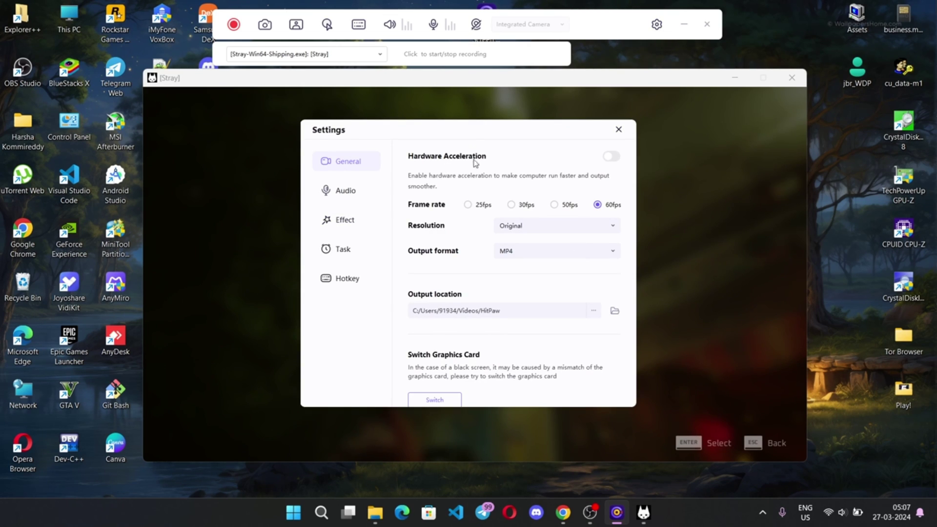
pyautogui.click(556, 226)
pyautogui.scroll(-1, 558, 286)
pyautogui.click(575, 249)
pyautogui.click(485, 256)
pyautogui.scroll(-1, 461, 297)
pyautogui.scroll(1, 461, 298)
# Record about three minutes of Stray gameplay, saving 2024_03_27_050722.mp4.
pyautogui.press('Escape')
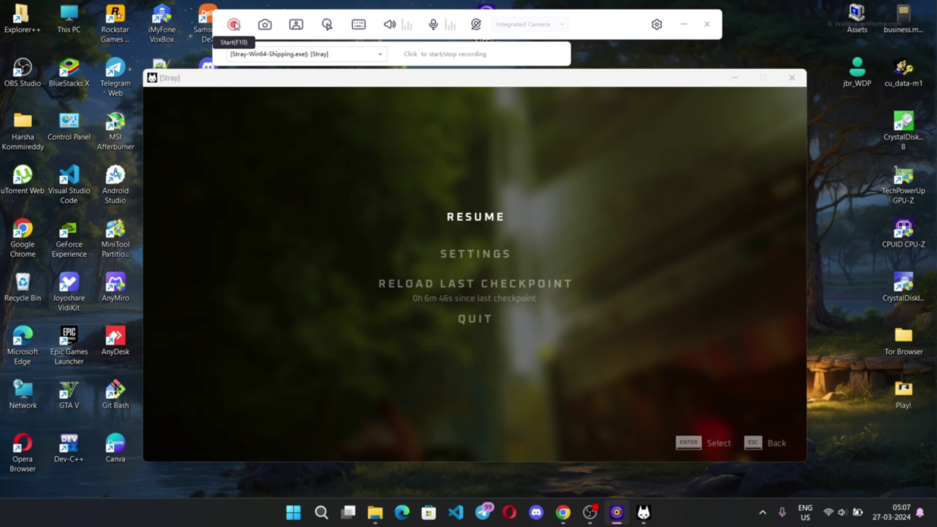
pyautogui.click(365, 238)
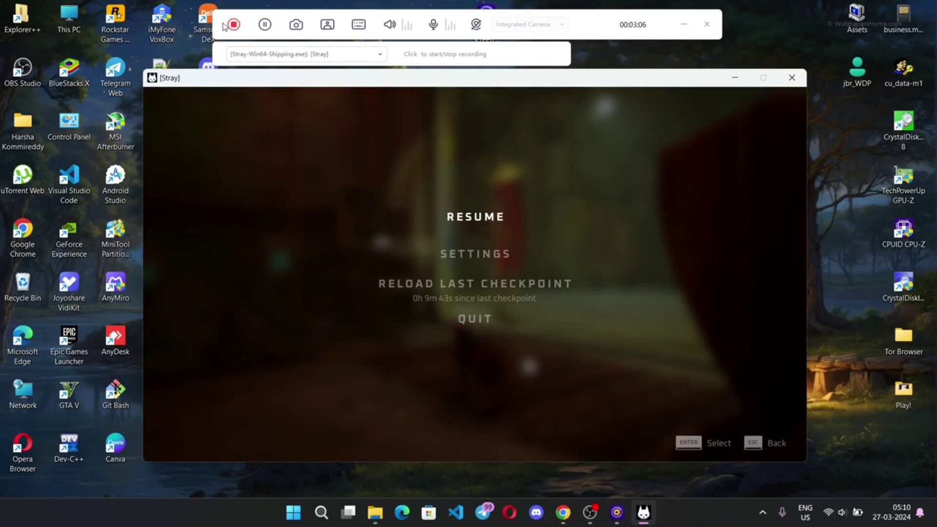
pyautogui.click(234, 25)
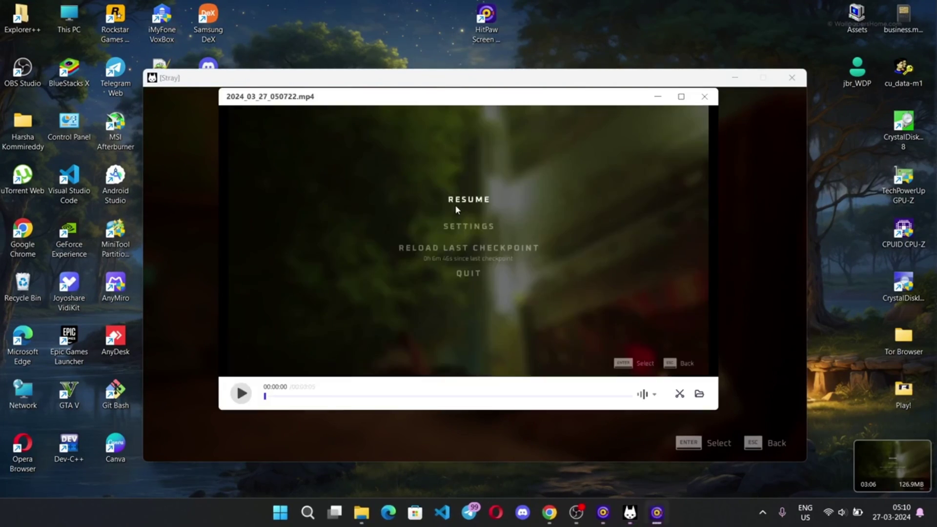
# Minimize the game, play the saved clip from 00:01:56, and open it for editing.
pyautogui.click(735, 78)
pyautogui.click(398, 396)
pyautogui.click(481, 396)
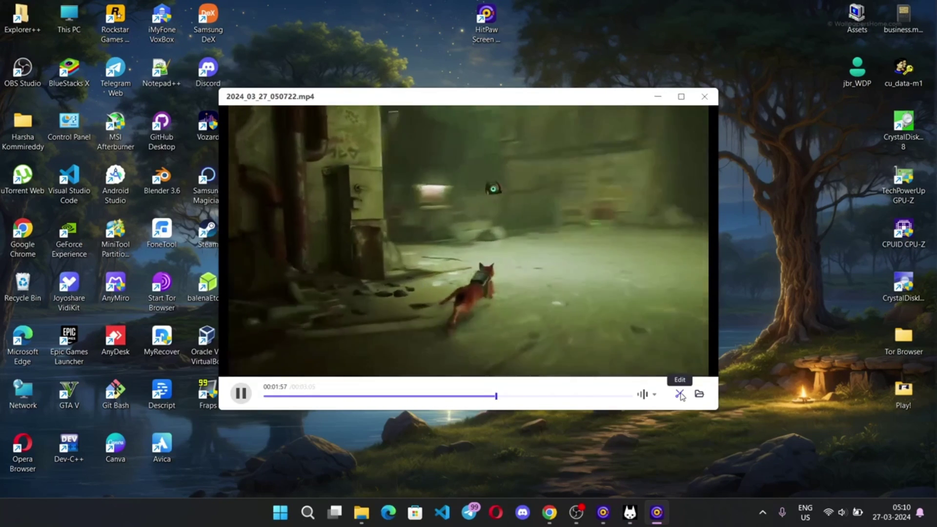
pyautogui.hotkey('alt', 'F4')
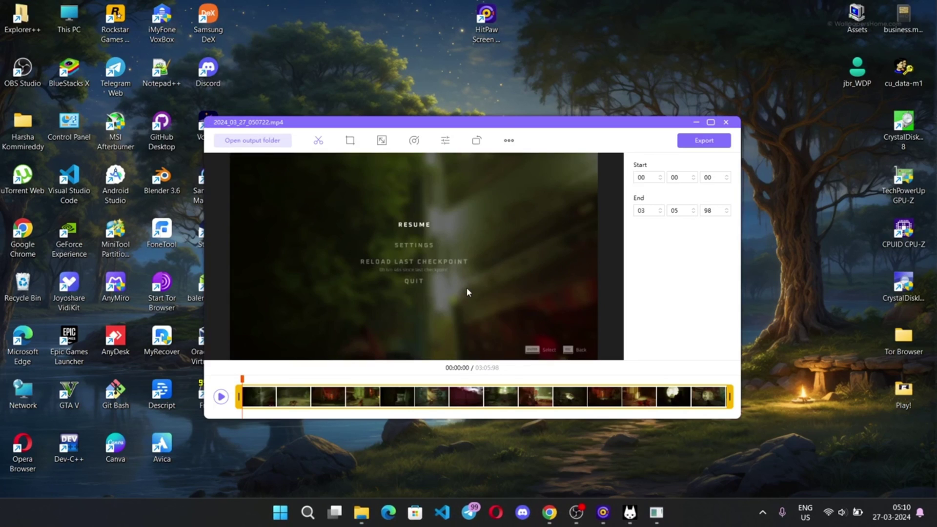
# Scrub through the clip and confirm the crop settings.
pyautogui.moveTo(279, 380); pyautogui.dragTo(305, 379)
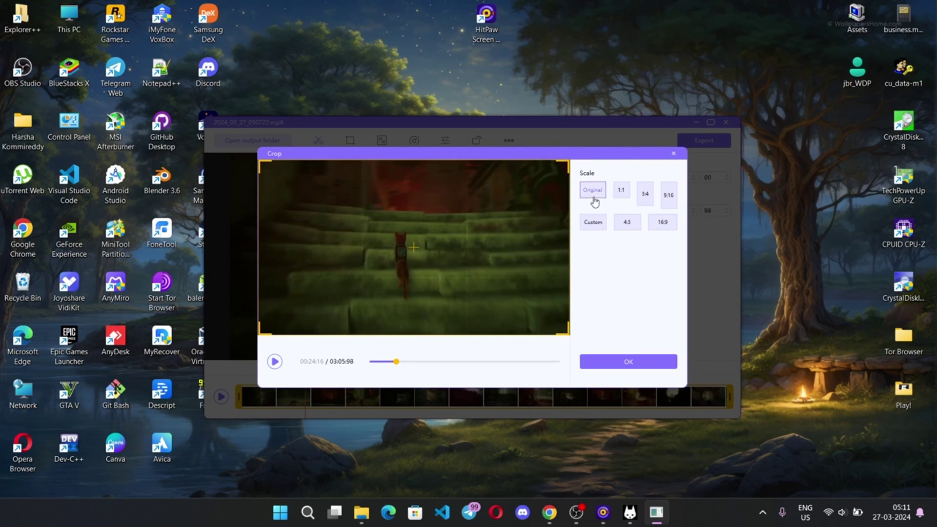
pyautogui.moveTo(395, 361); pyautogui.dragTo(470, 361)
pyautogui.click(629, 362)
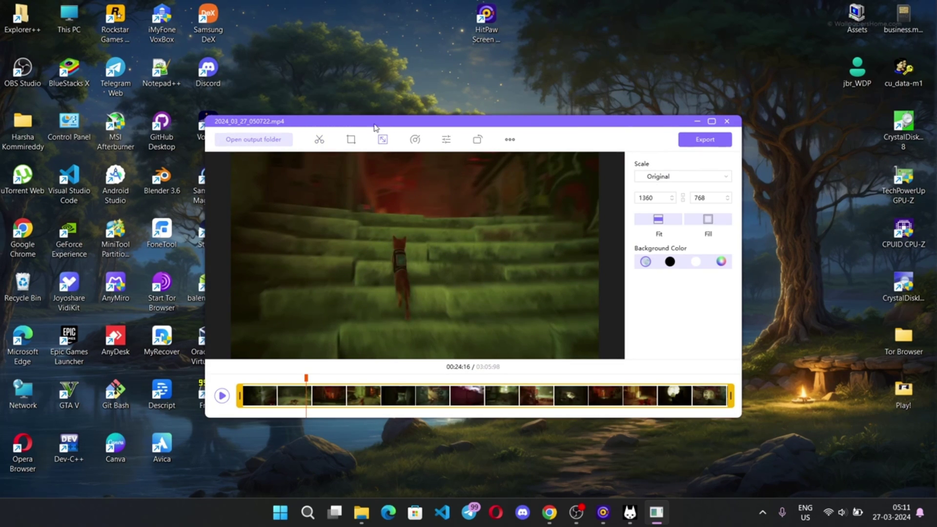
# Check the playback speed options and reset the colour Saturation value to 0.
pyautogui.click(419, 142)
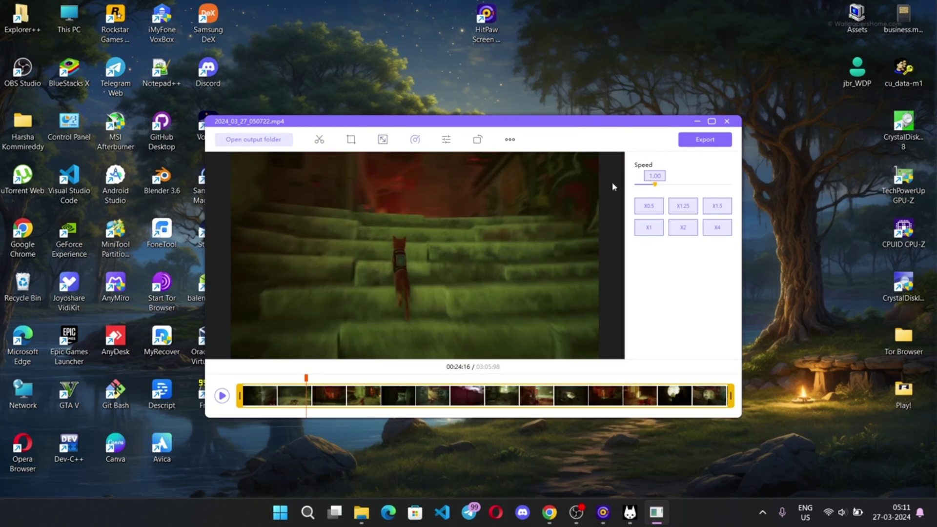
pyautogui.click(451, 143)
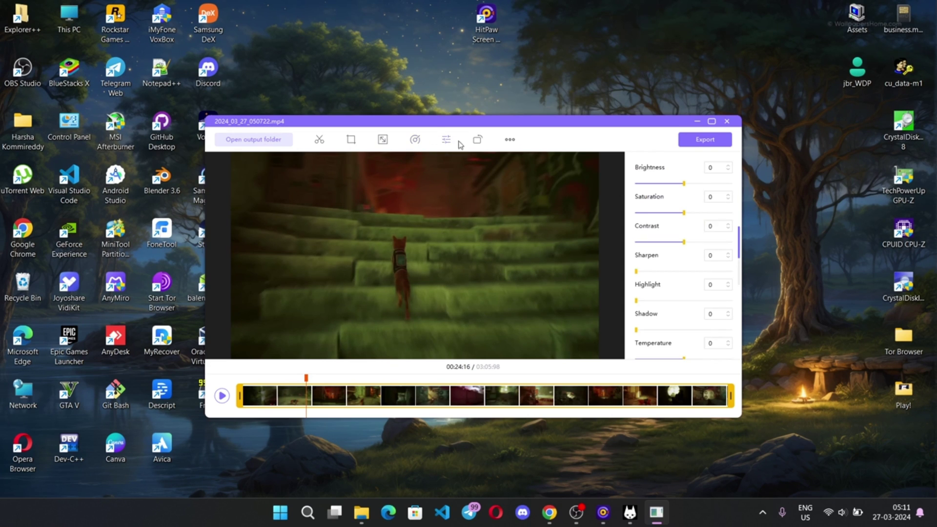
pyautogui.scroll(-3, 639, 257)
pyautogui.scroll(2, 659, 278)
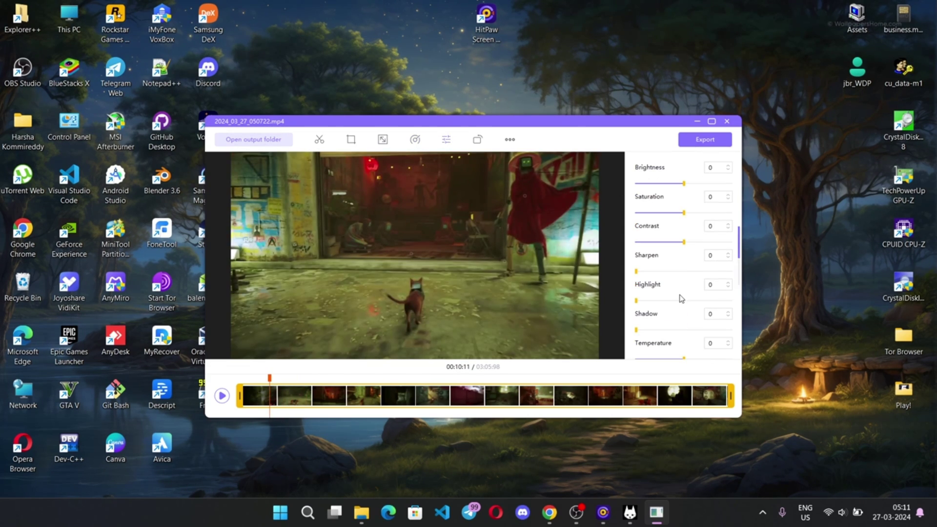
pyautogui.doubleClick(712, 196)
pyautogui.write('0')
pyautogui.scroll(-2, 703, 205)
pyautogui.scroll(2, 718, 151)
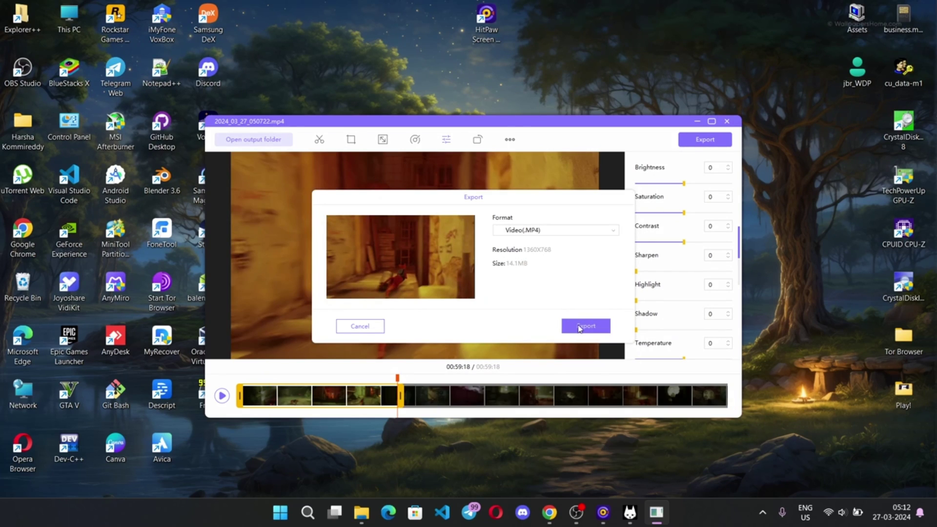
# Export the trimmed clip as an MP4 to the Desktop folder.
pyautogui.click(585, 324)
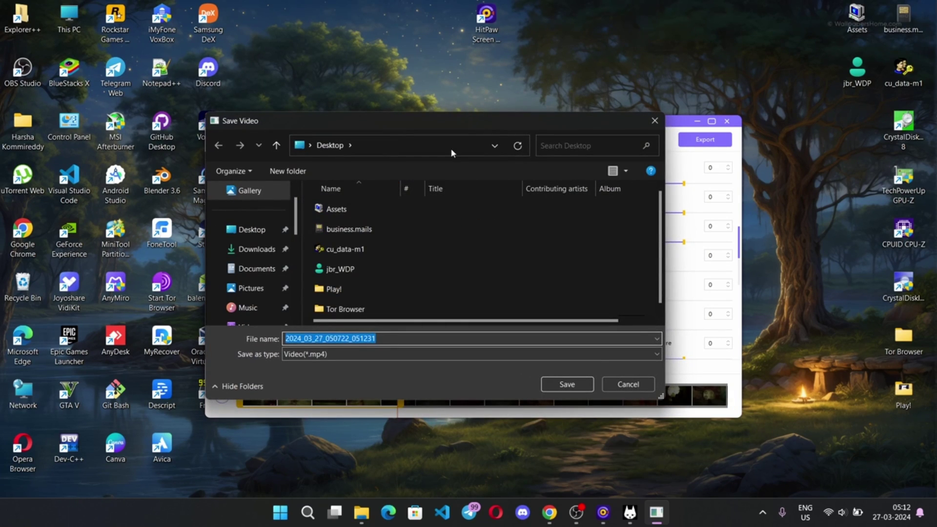
pyautogui.click(255, 233)
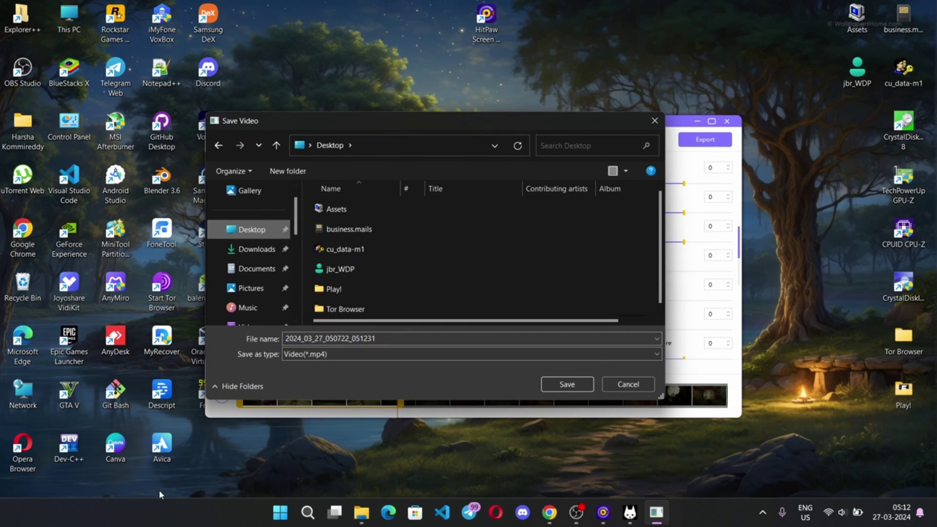
pyautogui.click(576, 392)
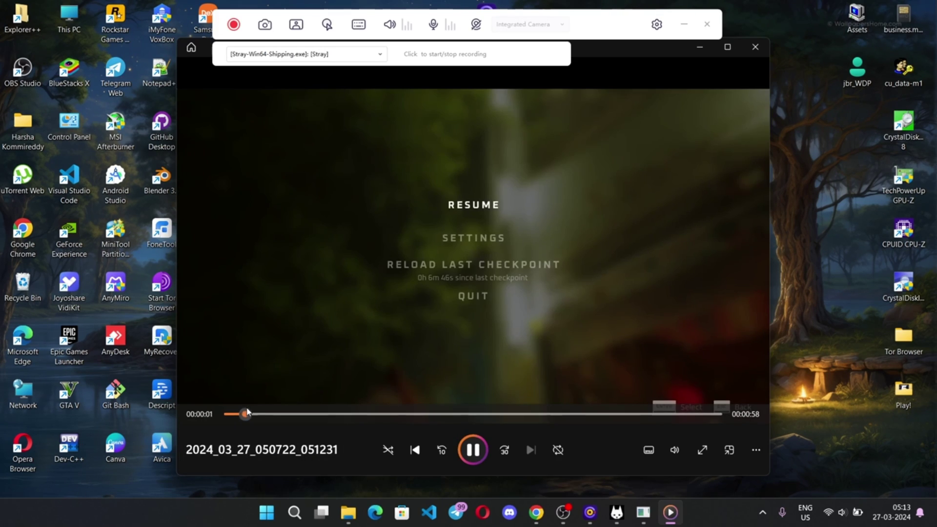
# Play back the exported clip, skipping ahead to near its end.
pyautogui.click(324, 414)
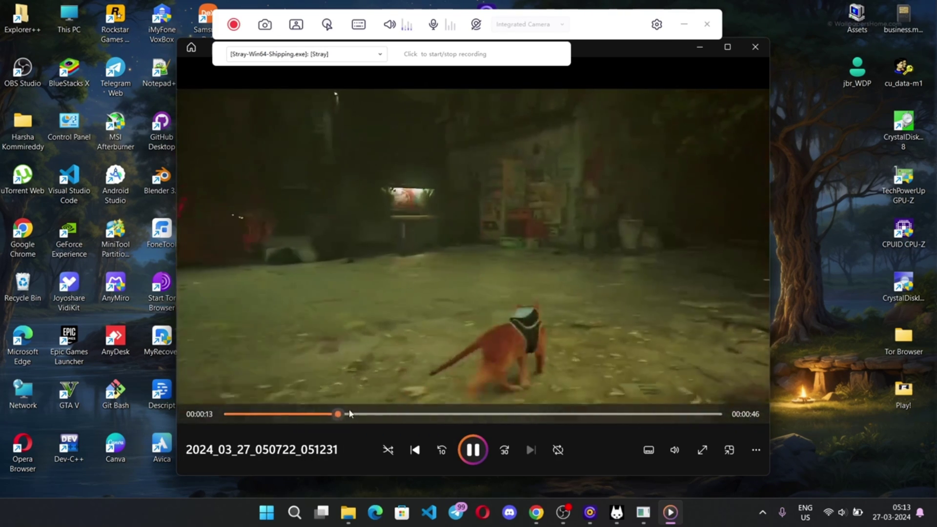
pyautogui.click(432, 414)
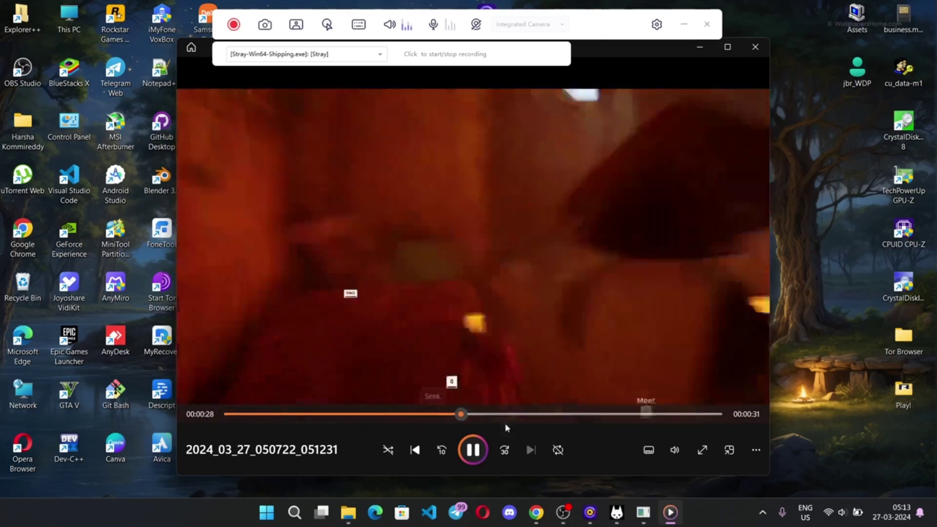
pyautogui.click(528, 415)
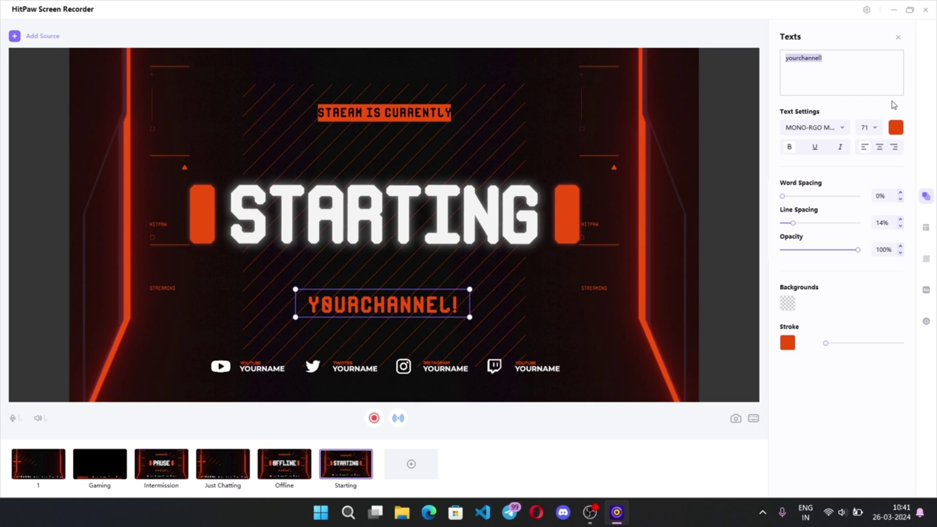
# Change the Starting scene texts to RGB, rgbtechliv, Twitch and RGB.Live.
pyautogui.write('RGB GAMER LIVE')
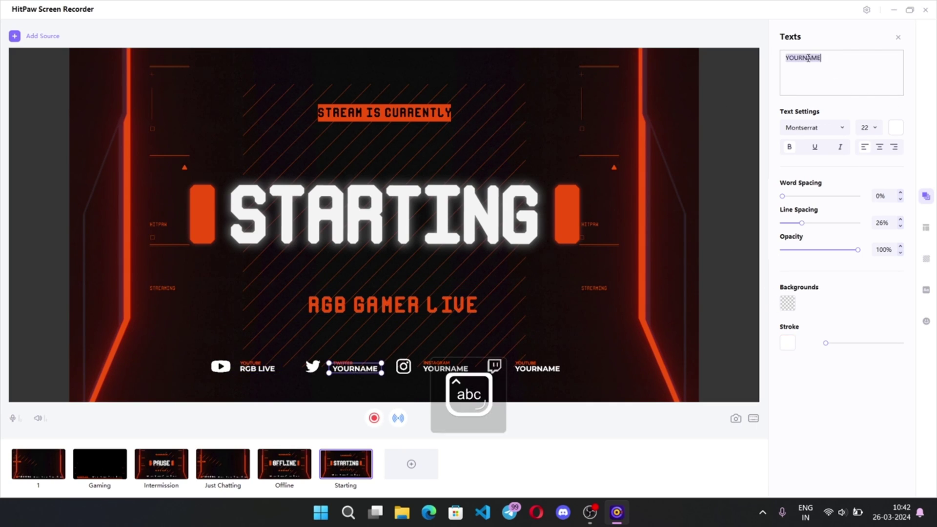
pyautogui.write('rgbtechliv')
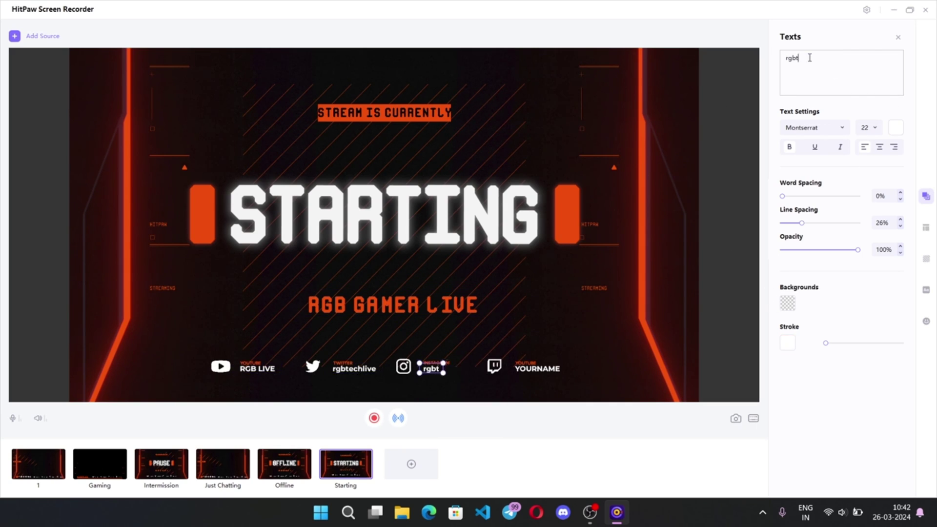
pyautogui.click(524, 363)
pyautogui.write('Twitch')
pyautogui.click(537, 369)
pyautogui.write('RGB.Live')
# Add a monkey sticker to the scene, shrink it, then delete it.
pyautogui.click(926, 321)
pyautogui.click(792, 293)
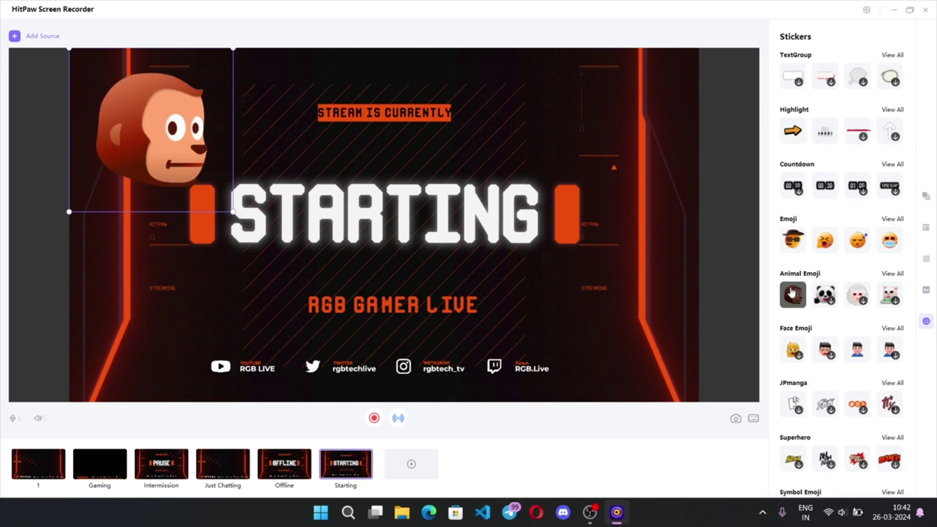
pyautogui.moveTo(233, 212); pyautogui.dragTo(170, 165)
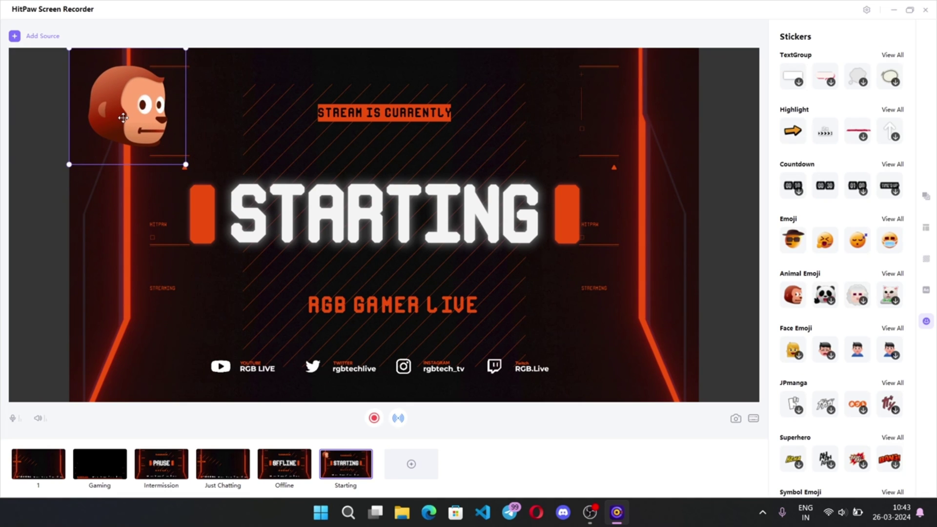
pyautogui.press('Delete')
# Apply a blue background, then begin adding a new source to Just Chatting.
pyautogui.click(927, 260)
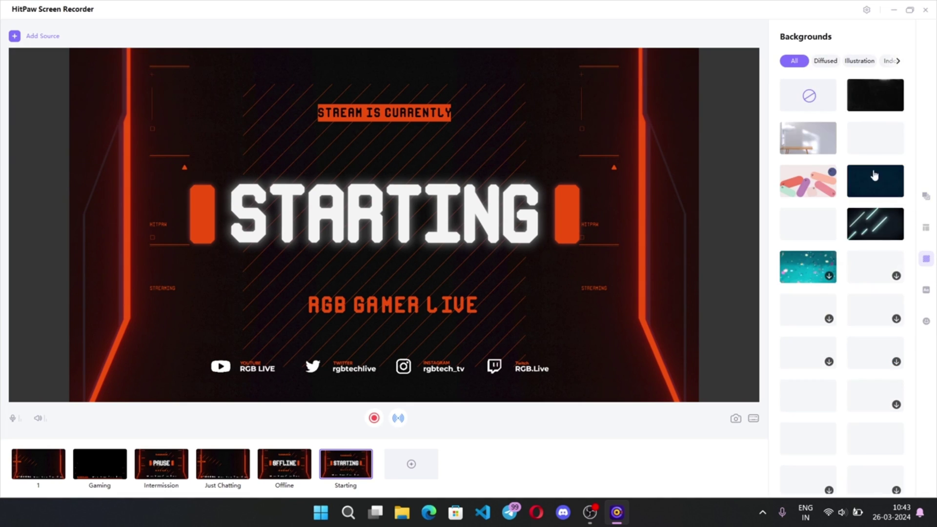
pyautogui.click(875, 181)
pyautogui.click(447, 107)
pyautogui.click(303, 326)
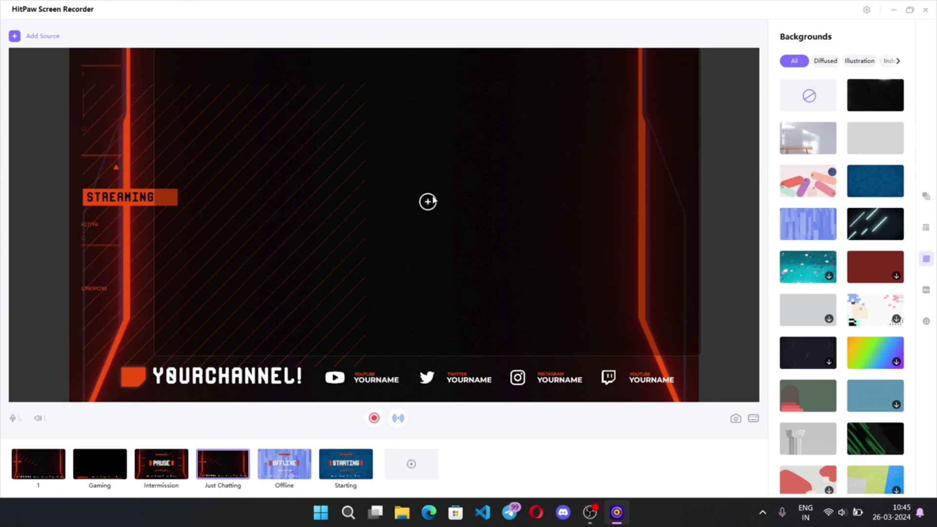
pyautogui.click(428, 201)
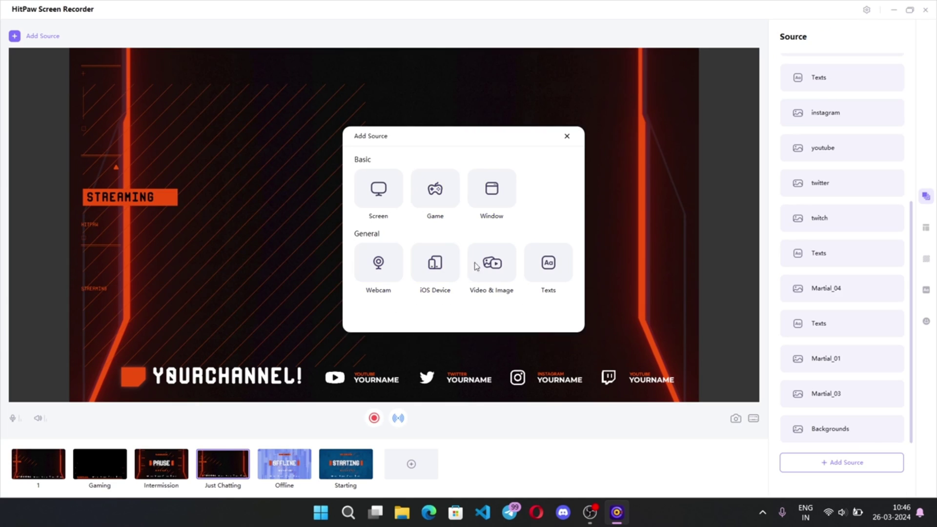
# Add the GTA V gameplay clip as a video source and enlarge it to fill the frame.
pyautogui.click(493, 265)
pyautogui.doubleClick(205, 131)
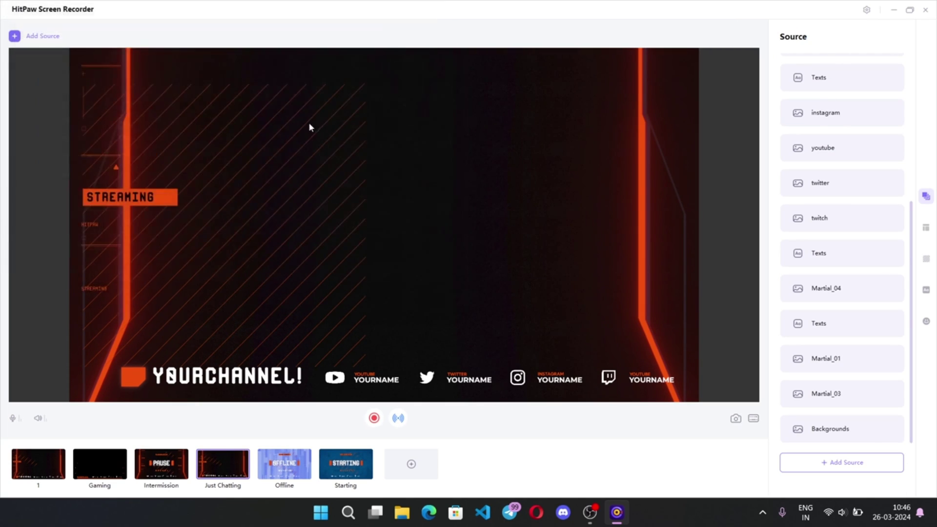
pyautogui.moveTo(335, 200); pyautogui.dragTo(353, 189)
pyautogui.moveTo(587, 274); pyautogui.dragTo(696, 335)
# Retitle the STREAMING text to RGB GAMER LIVE.
pyautogui.click(126, 242)
pyautogui.click(100, 196)
pyautogui.click(82, 268)
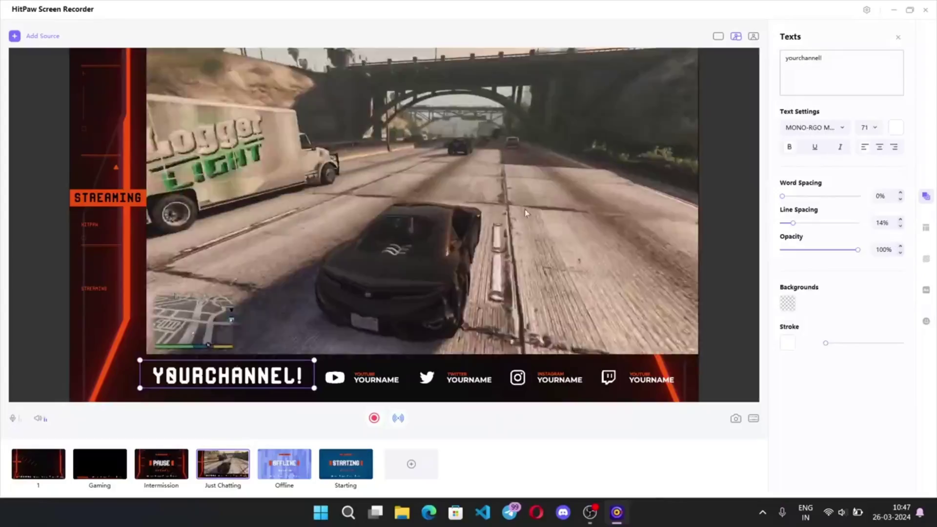
pyautogui.write('RGB GAMER LIVE')
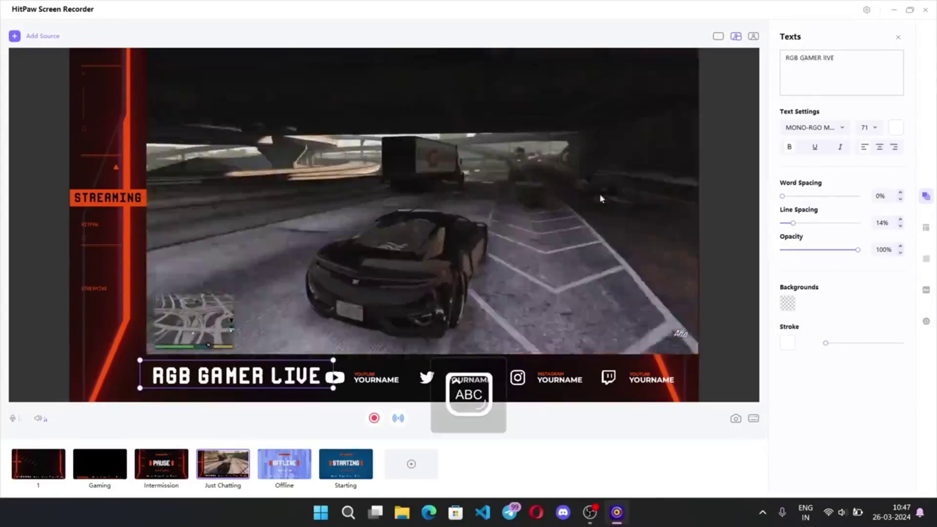
# Set the social handles: RGB GAMER, rgbtech, rgbtech_tv, and TWITCH label with rgb.live.
pyautogui.click(376, 380)
pyautogui.write('RGB GAMER')
pyautogui.click(469, 379)
pyautogui.write('rgbtech')
pyautogui.click(559, 379)
pyautogui.write('rgbtech_tv')
pyautogui.click(651, 379)
pyautogui.doubleClick(798, 58)
pyautogui.write('TWITCH')
pyautogui.click(651, 380)
pyautogui.write('rgb.live')
# Try several backgrounds, then apply the purple one from the Diffused set.
pyautogui.click(925, 259)
pyautogui.click(807, 224)
pyautogui.scroll(-5, 834, 244)
pyautogui.click(876, 293)
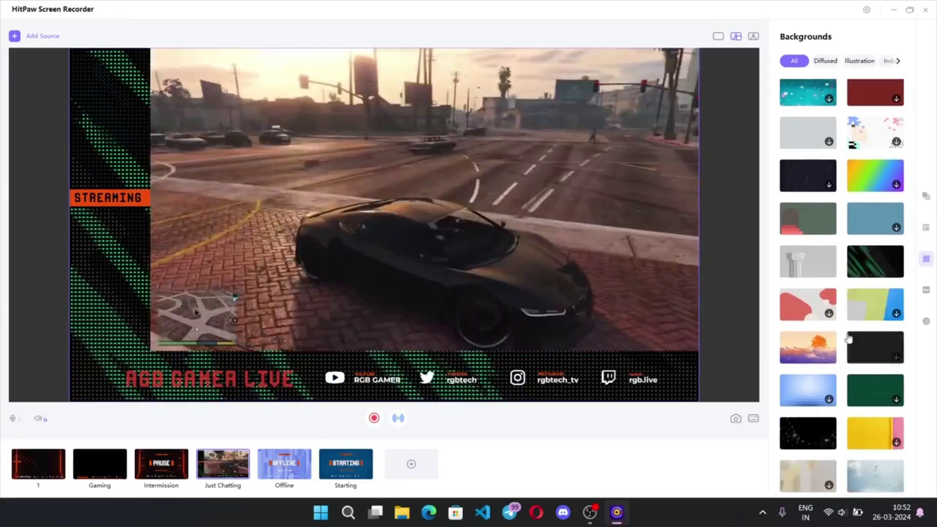
pyautogui.click(807, 298)
pyautogui.scroll(-5, 829, 293)
pyautogui.click(812, 302)
pyautogui.scroll(-3, 830, 292)
pyautogui.click(808, 328)
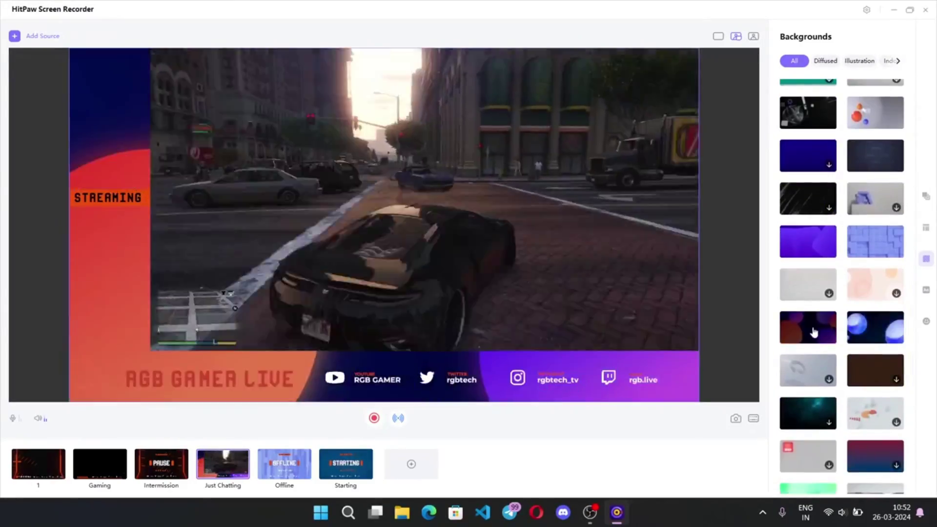
pyautogui.click(808, 244)
pyautogui.click(825, 60)
pyautogui.click(808, 266)
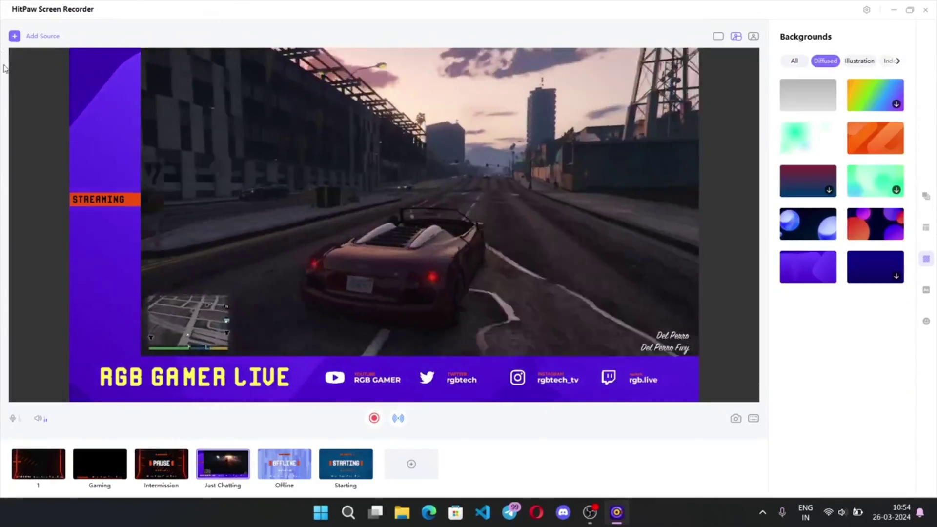
# Add a webcam source and shrink it into a small box in the bottom-left corner.
pyautogui.click(43, 35)
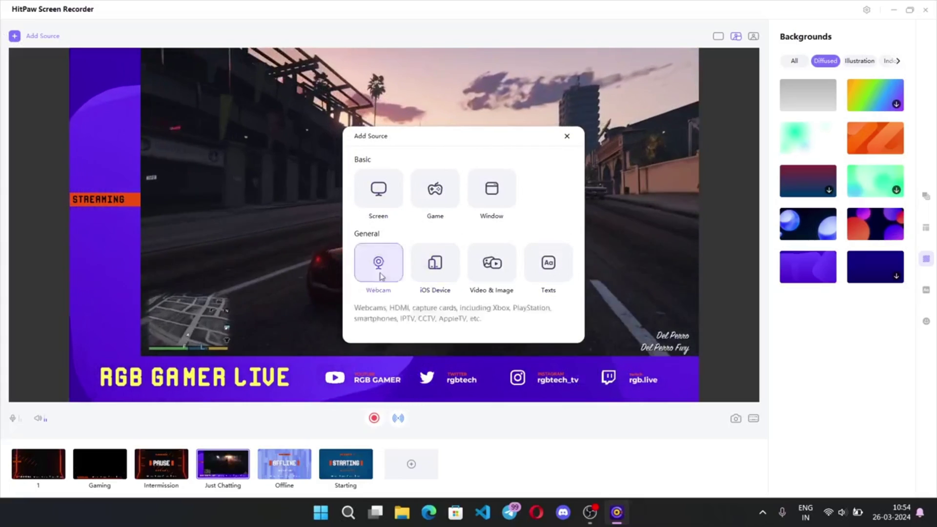
pyautogui.click(376, 267)
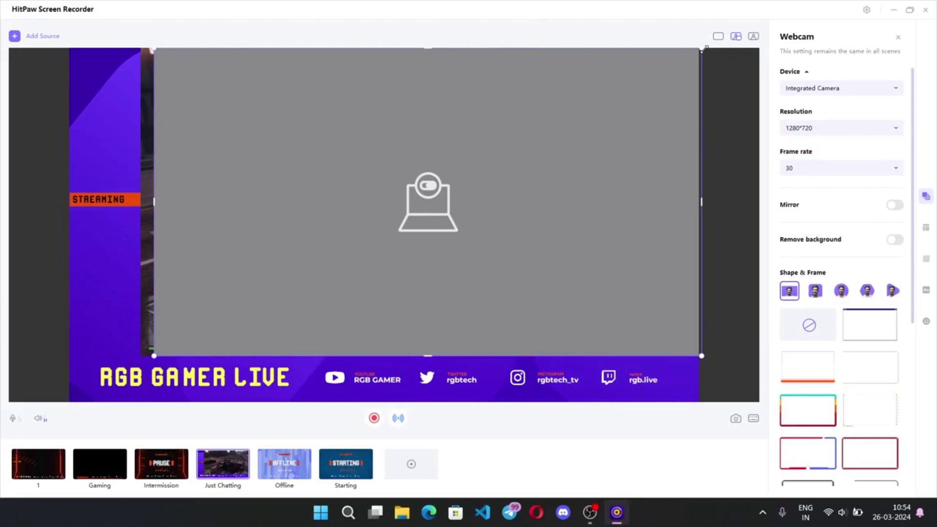
pyautogui.moveTo(662, 83); pyautogui.dragTo(297, 276)
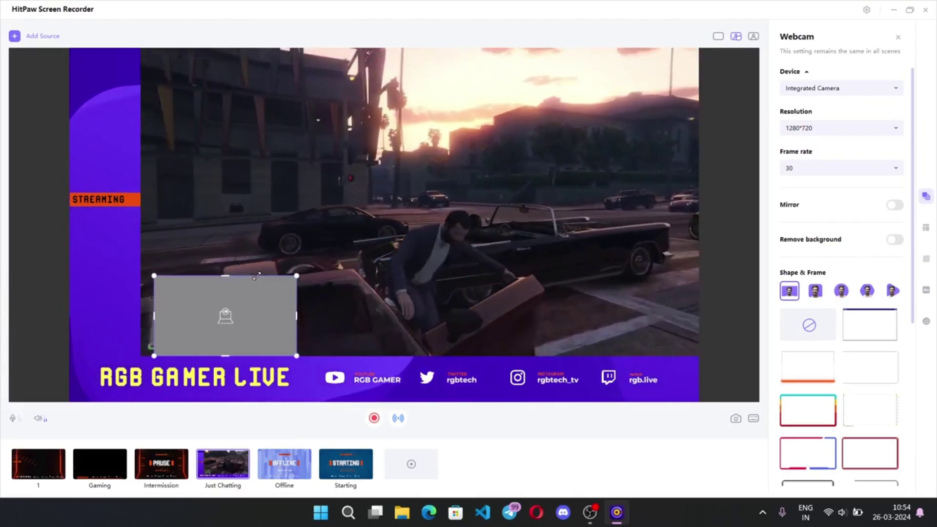
pyautogui.moveTo(252, 315); pyautogui.dragTo(167, 314)
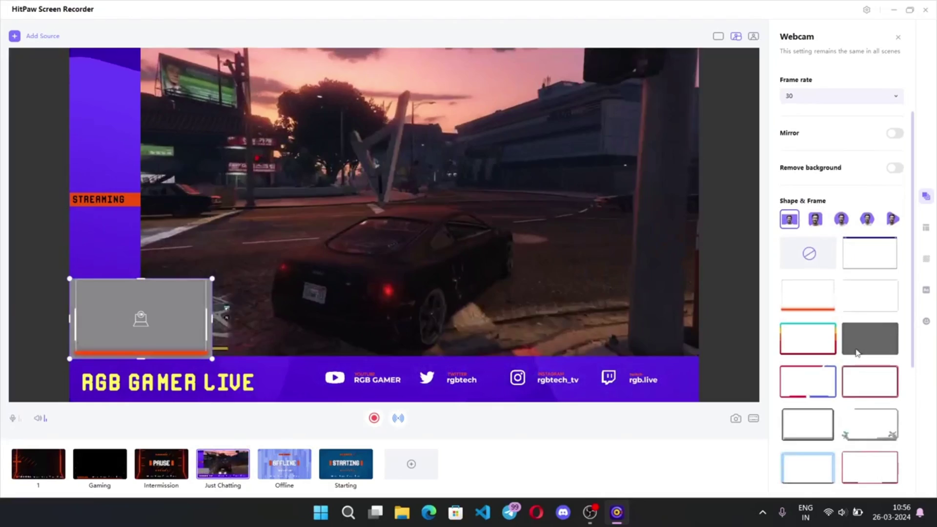
pyautogui.scroll(-3, 825, 346)
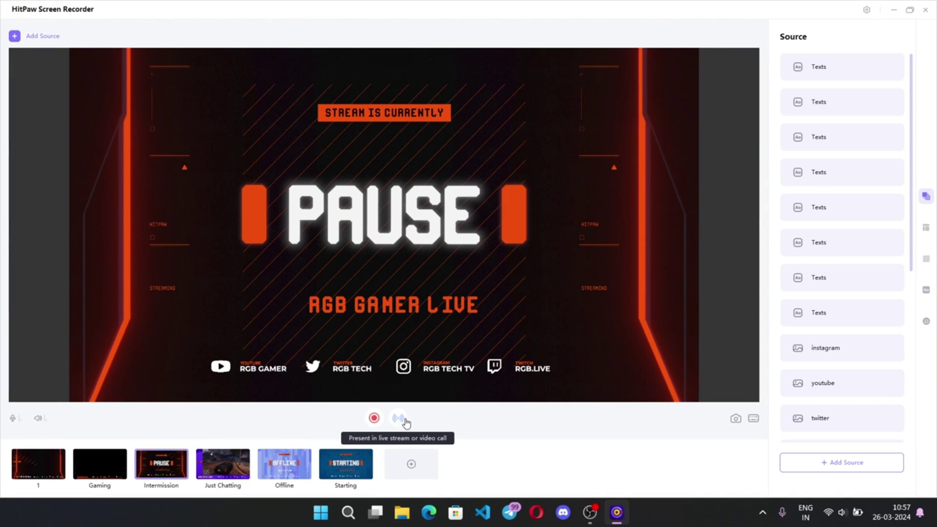
# Show the virtual-camera connection instructions for Google meet, Discord and Youtube Live.
pyautogui.click(399, 419)
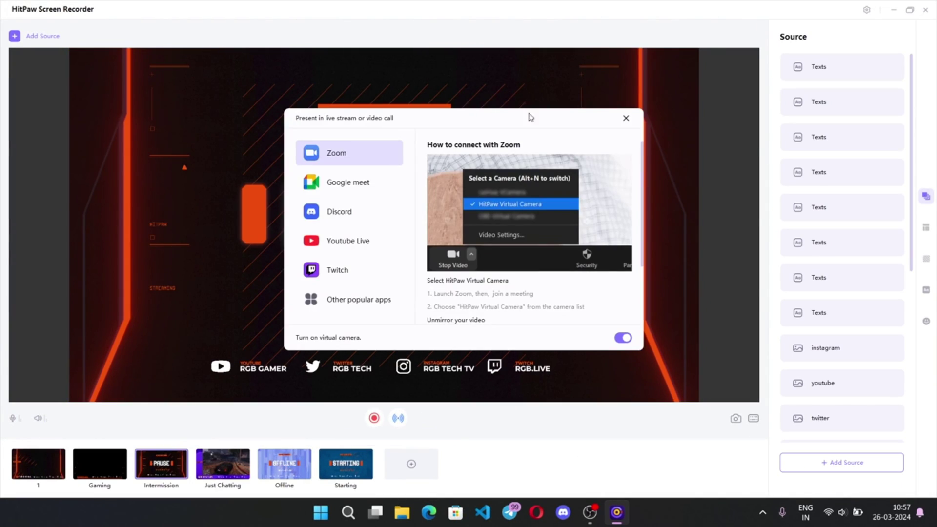
pyautogui.click(336, 191)
pyautogui.click(360, 213)
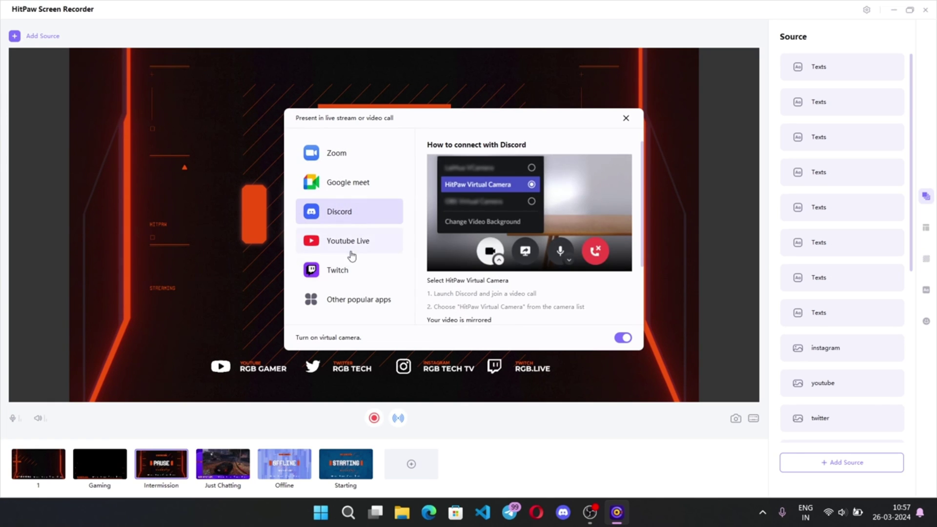
pyautogui.click(350, 250)
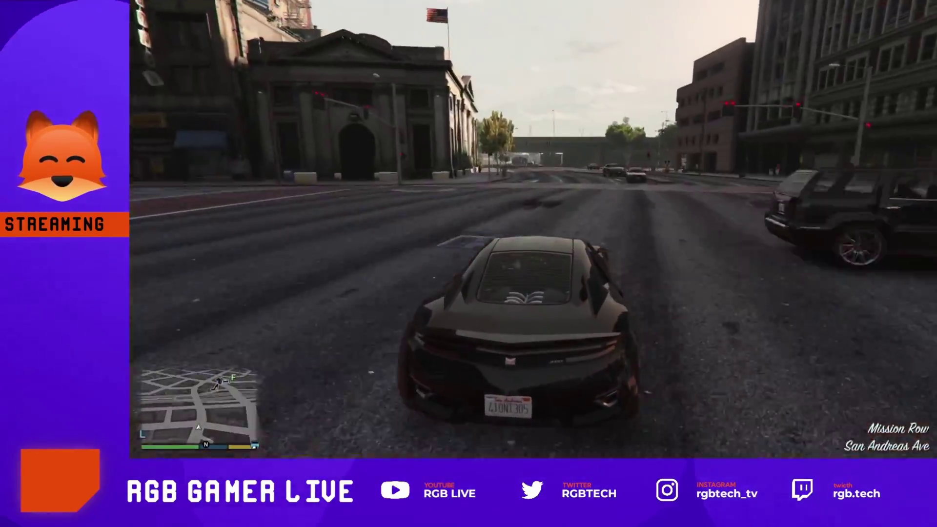
pyautogui.press('d')
pyautogui.press('d')
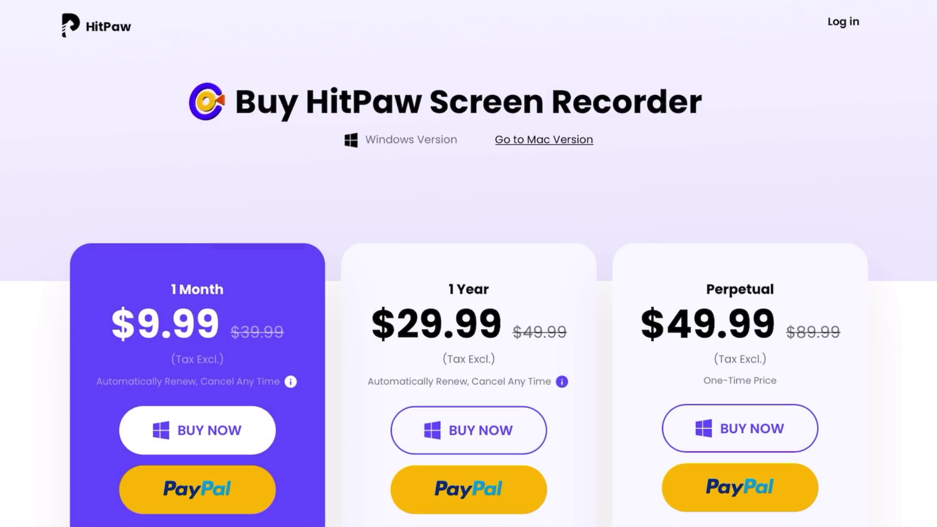
# Scroll down to the 1 Month, 1 Year and Perpetual plan feature lists.
pyautogui.scroll(-4, 468, 264)
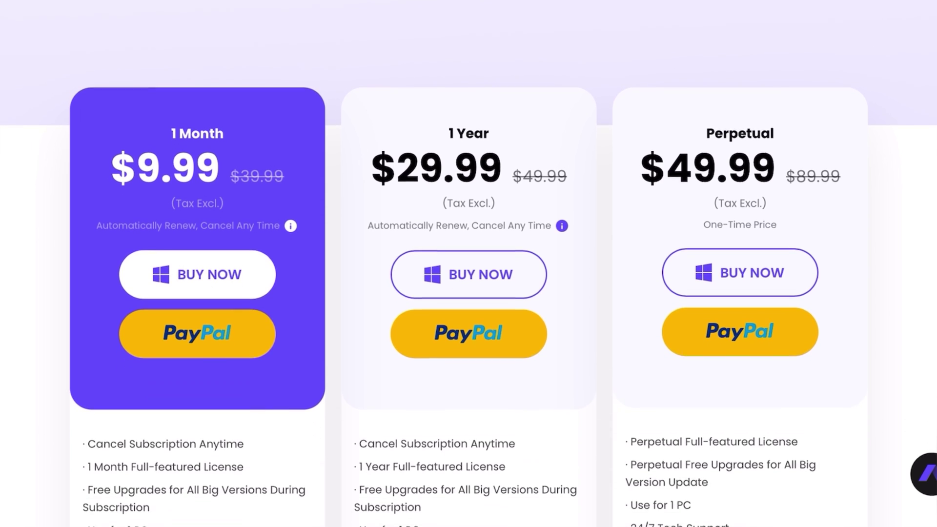